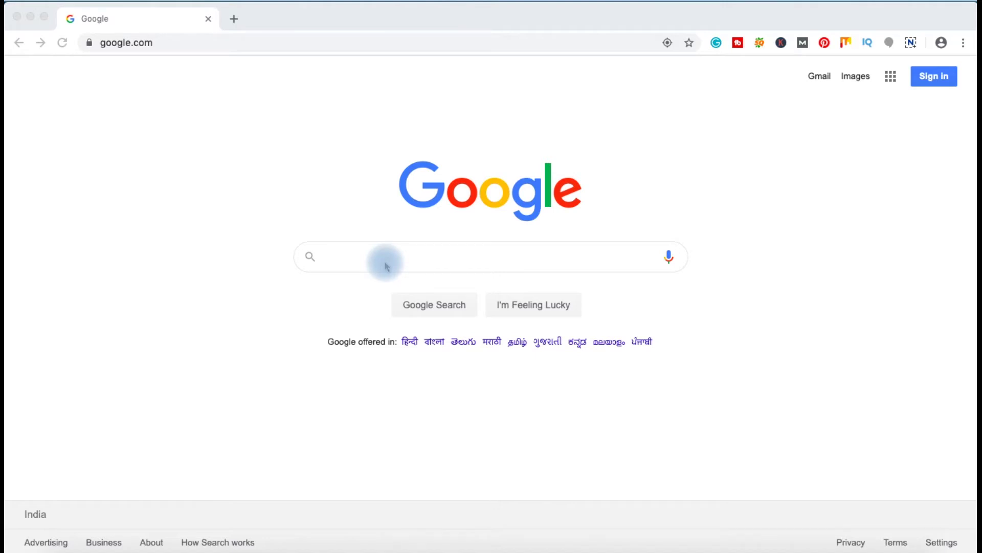
- Search Google for 'online photoshop editor'
click(385, 266)
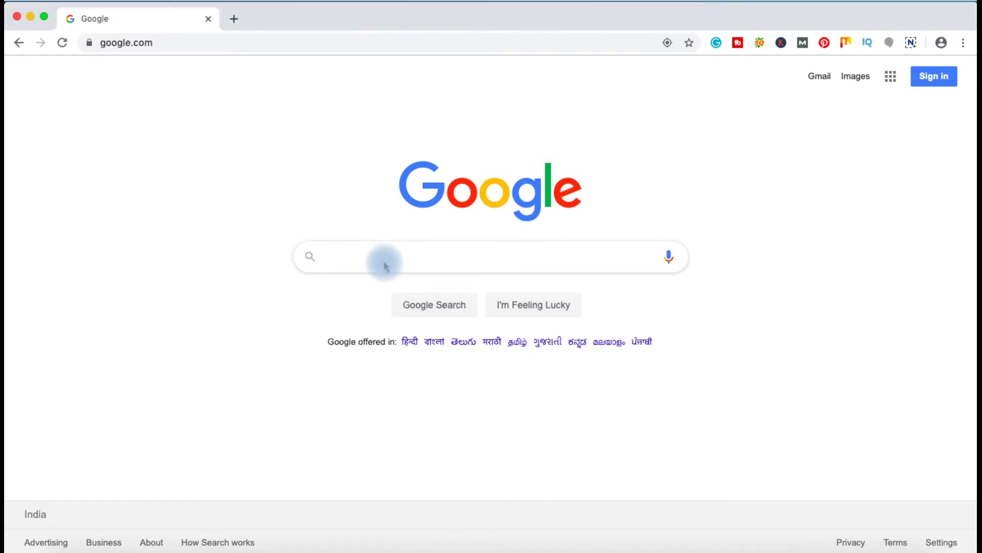
text(onli)
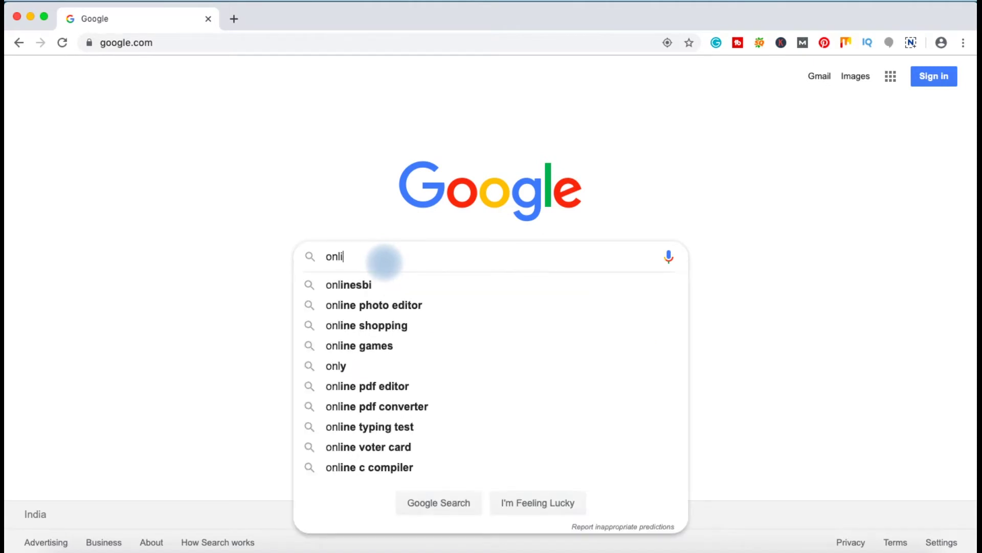
text(ne photos)
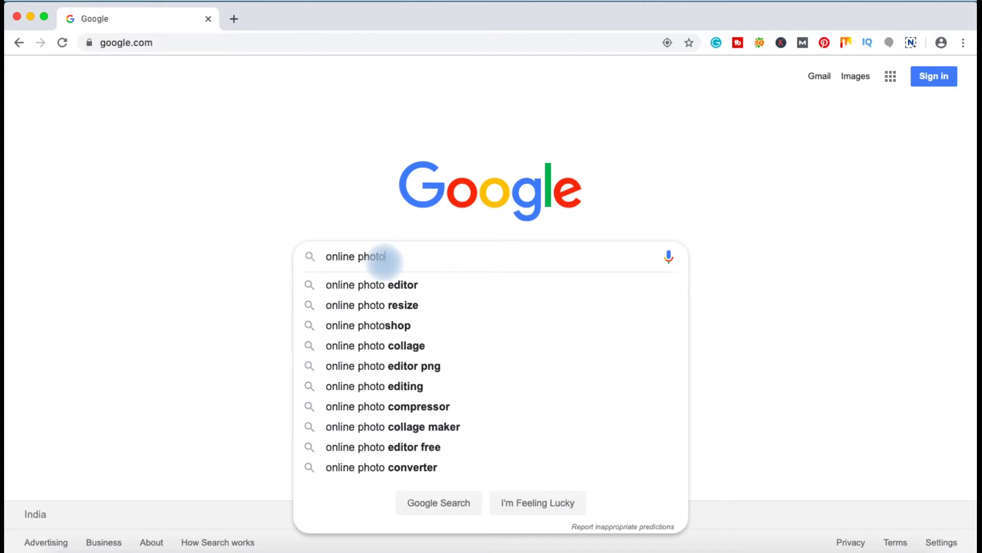
text(hop edito)
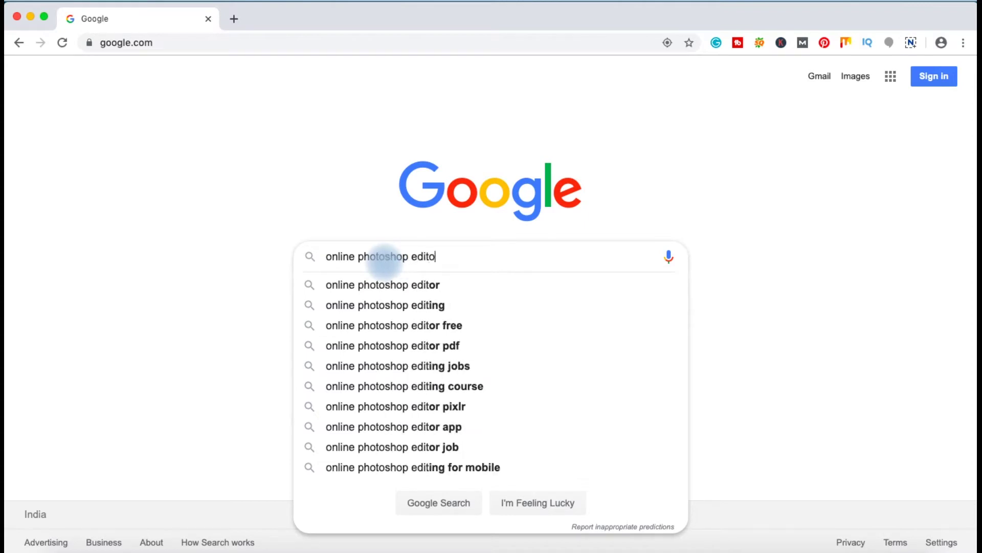
text(r)
key(Return)
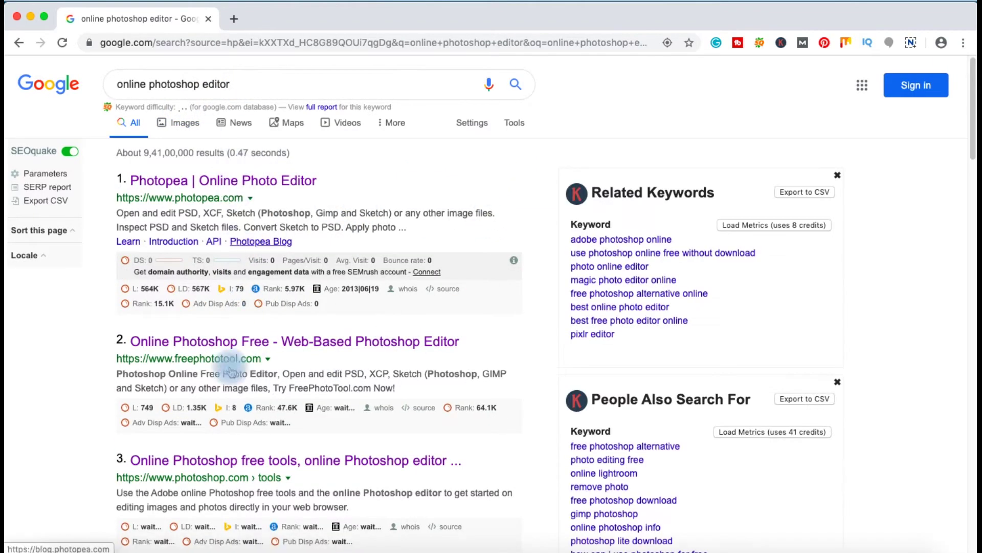
- Open the Online Photoshop Free Advanced result in a new tab
scroll(266, 452, down, 5)
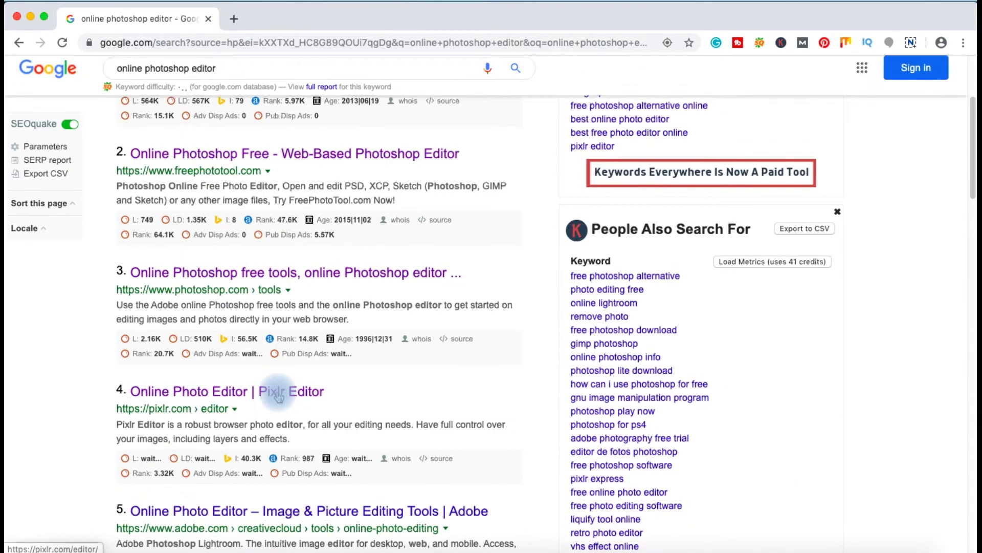
scroll(278, 395, down, 2)
scroll(277, 394, down, 2)
scroll(278, 395, down, 2)
scroll(278, 395, down, 4)
scroll(278, 395, down, 3)
scroll(278, 395, down, 2)
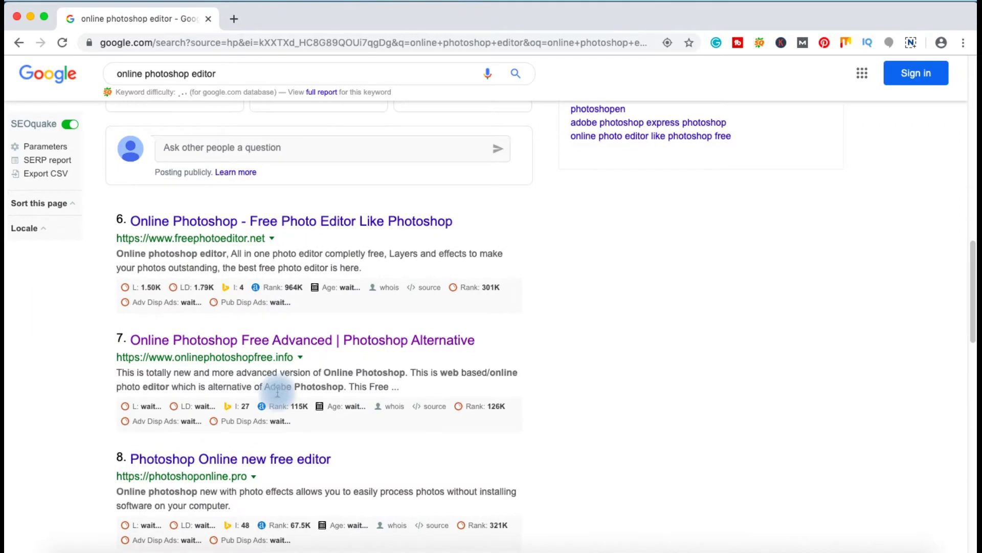
scroll(278, 395, down, 1)
right_click(300, 323)
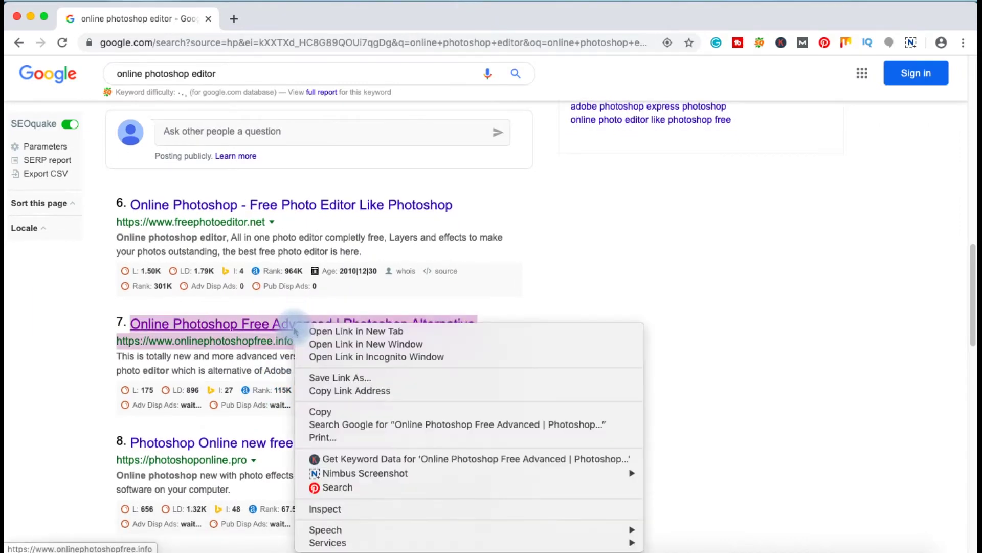
click(324, 332)
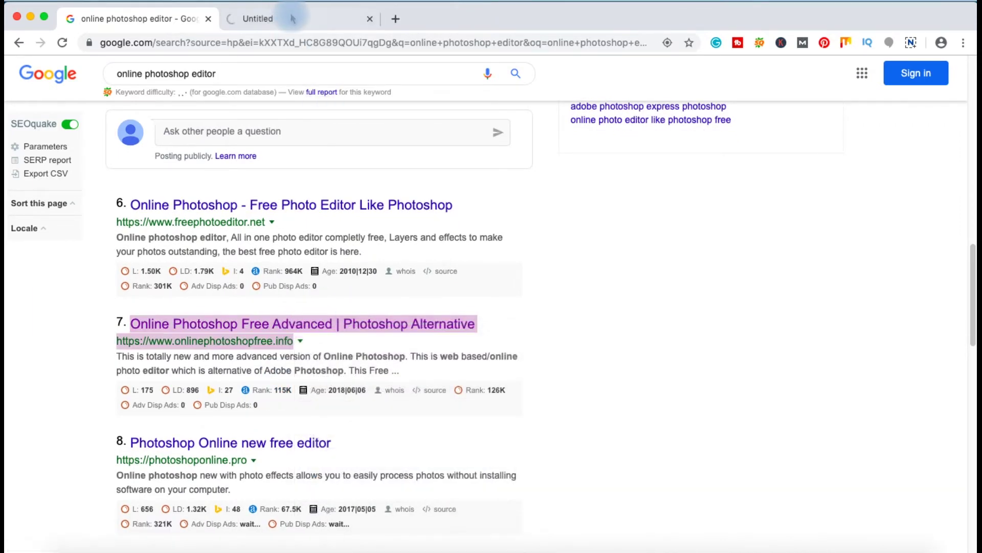
- Load the Online Photoshop Free editor in the new tab, dismiss the stray popup, and show the File menu
click(293, 19)
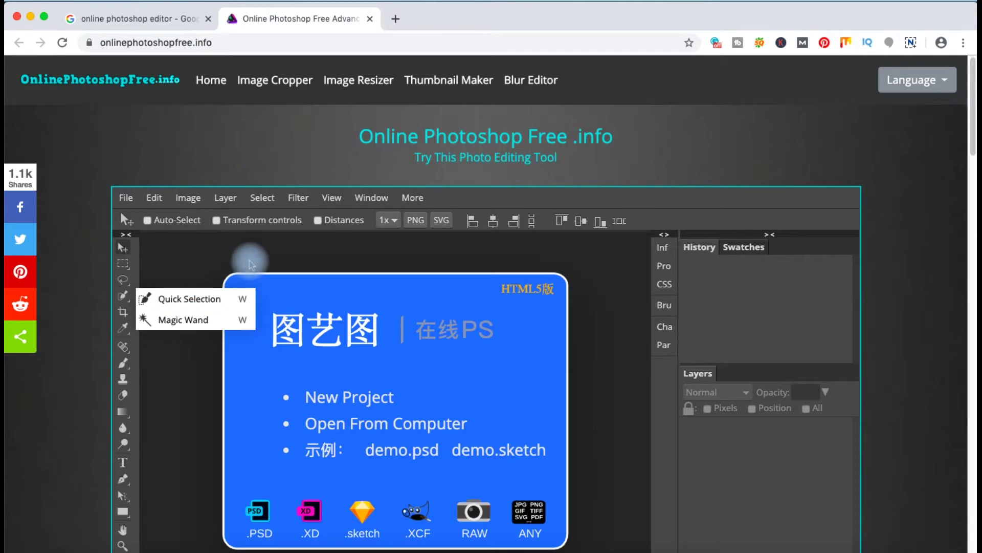
scroll(263, 267, down, 1)
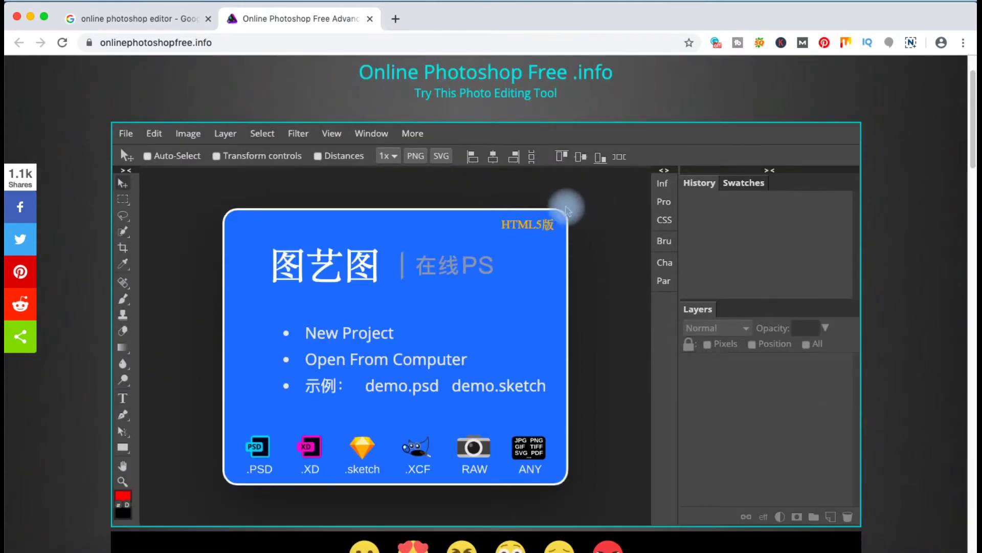
mouse_move(123, 263)
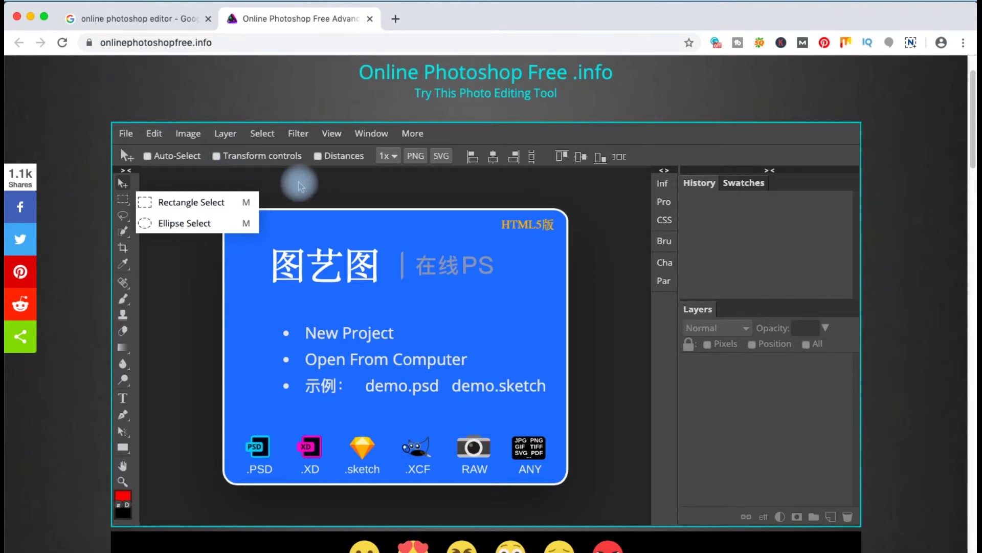
click(586, 227)
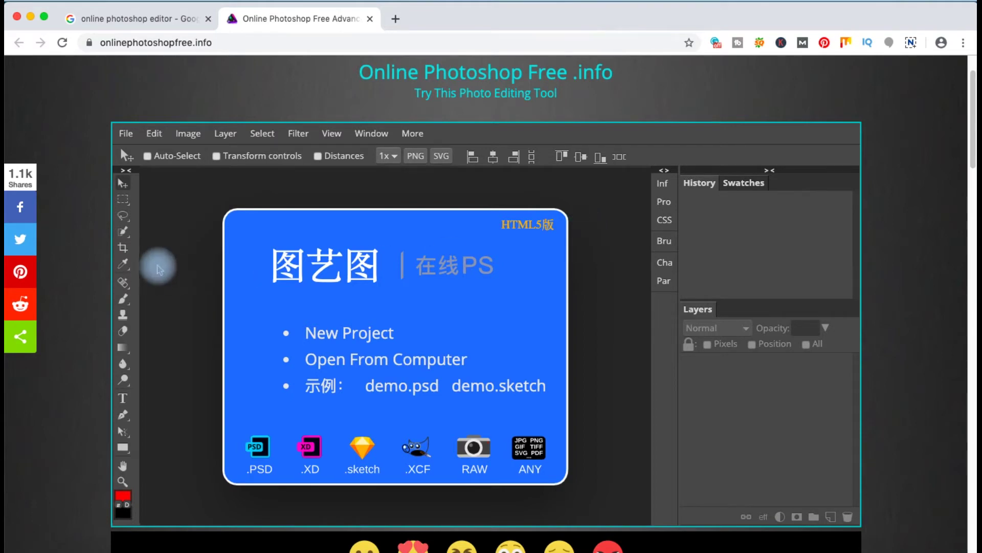
click(126, 135)
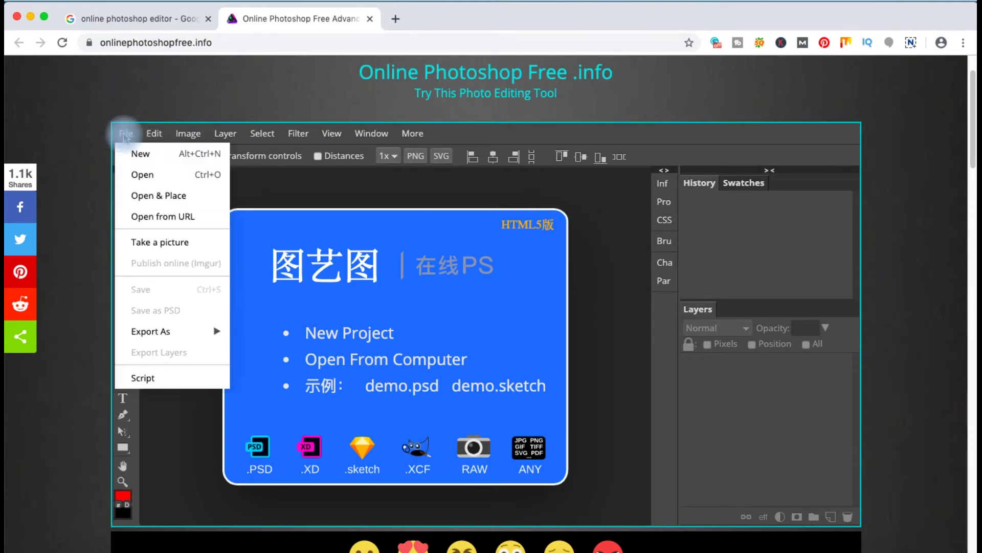
- Create a new 1280 × 720 px project with a white background
click(182, 161)
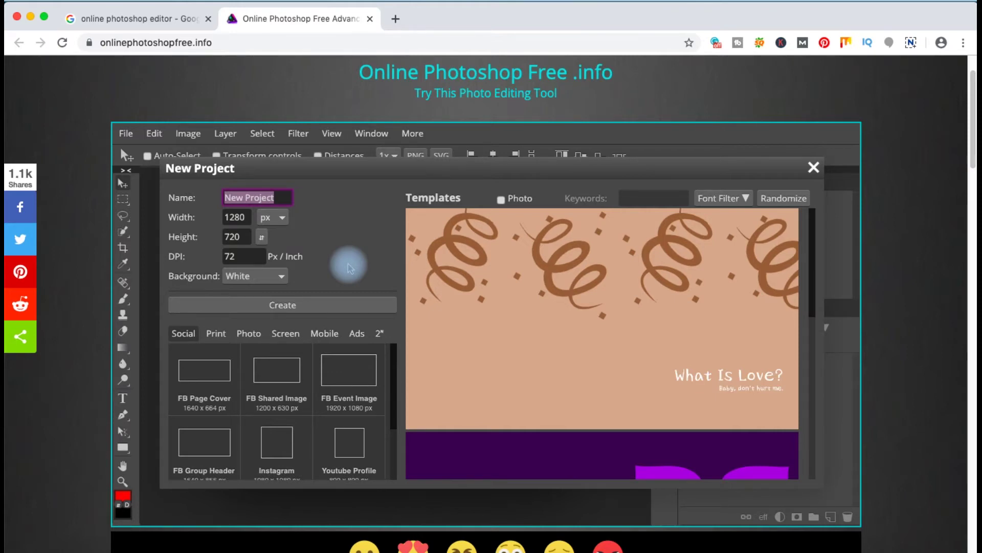
click(287, 307)
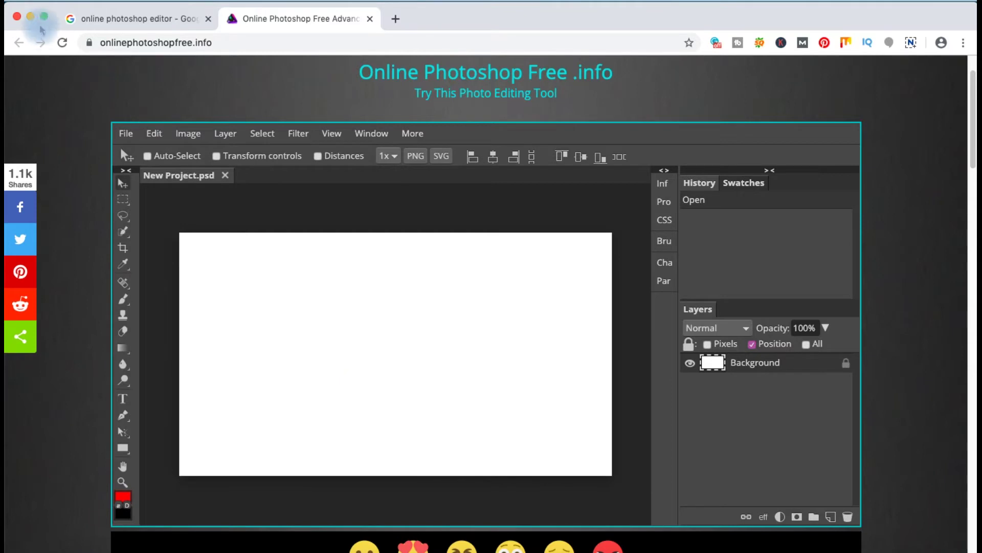
- Open the cut-out portrait PNG from the desktop and copy the person into the new project
drag(612, 27, 502, 27)
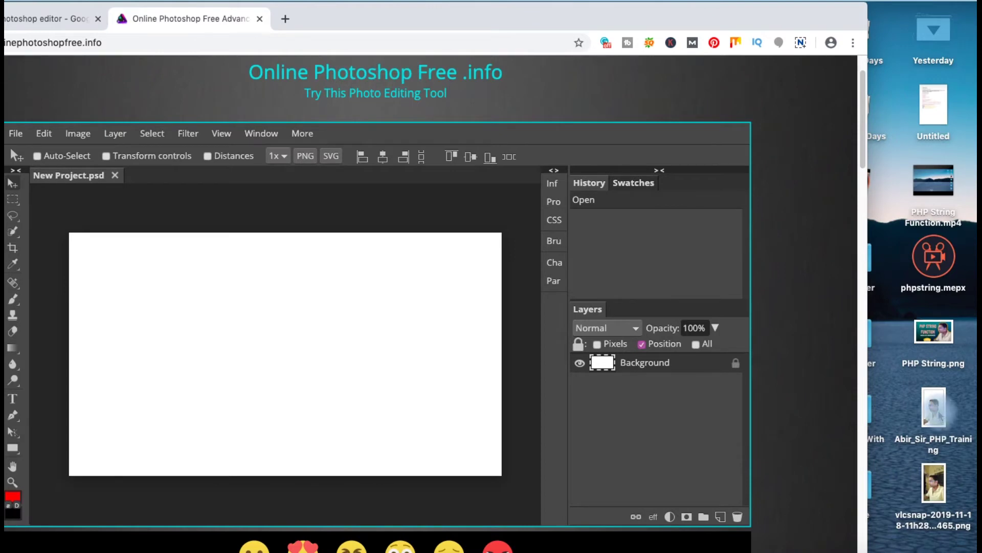
drag(934, 408, 163, 183)
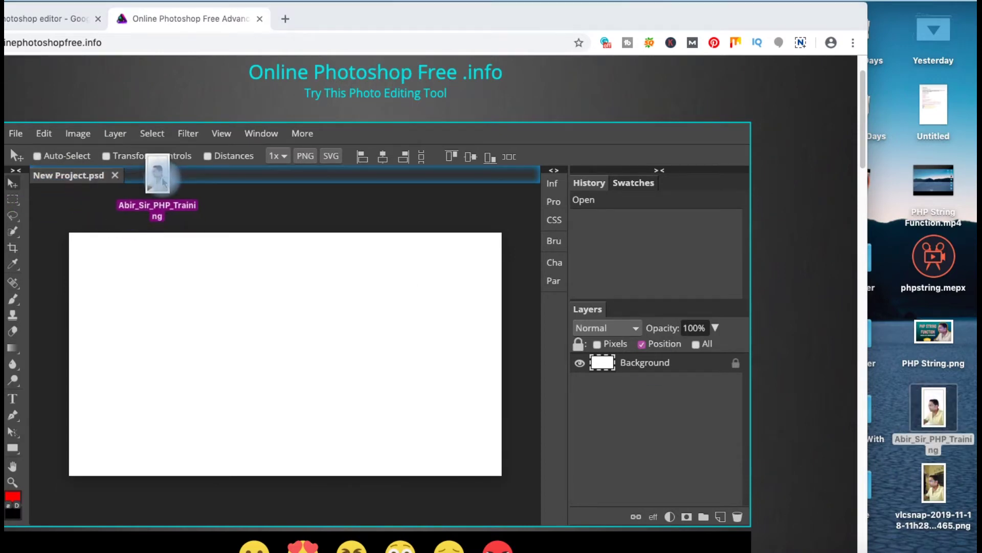
drag(164, 183, 164, 179)
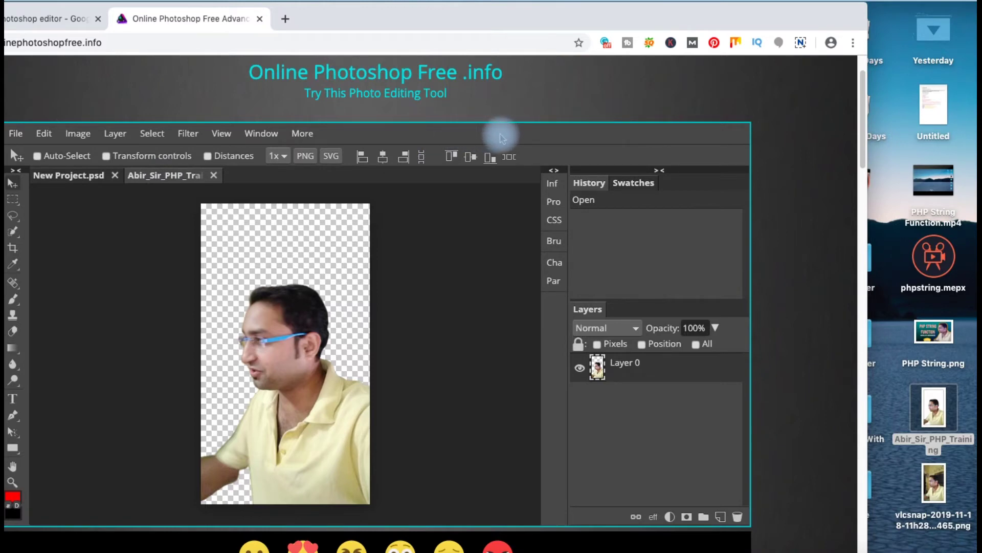
drag(591, 19, 675, 20)
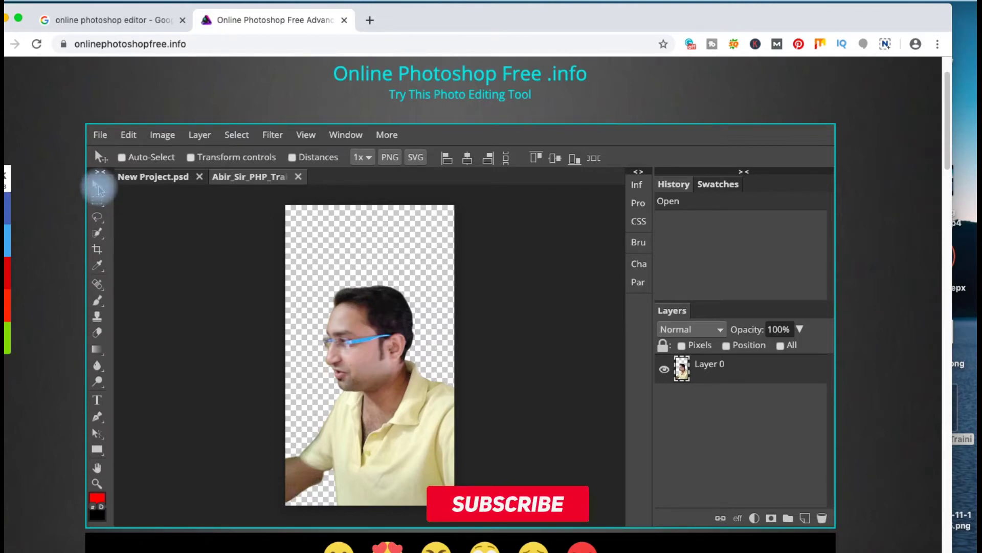
mouse_move(355, 345)
mouse_down()
mouse_move(170, 179)
mouse_move(476, 276)
mouse_move(463, 278)
mouse_up()
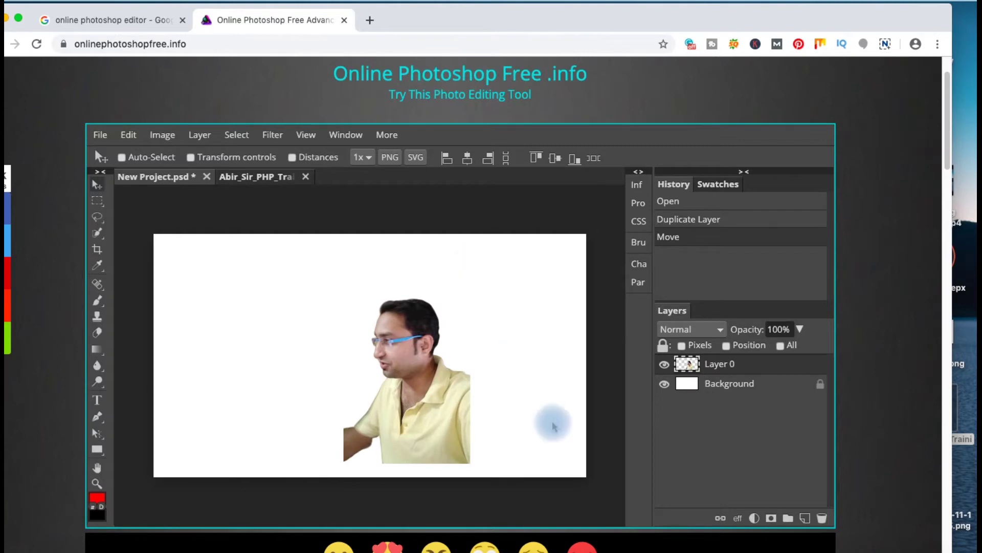
- Move the cut-out person toward the right side of the canvas
drag(412, 397, 457, 379)
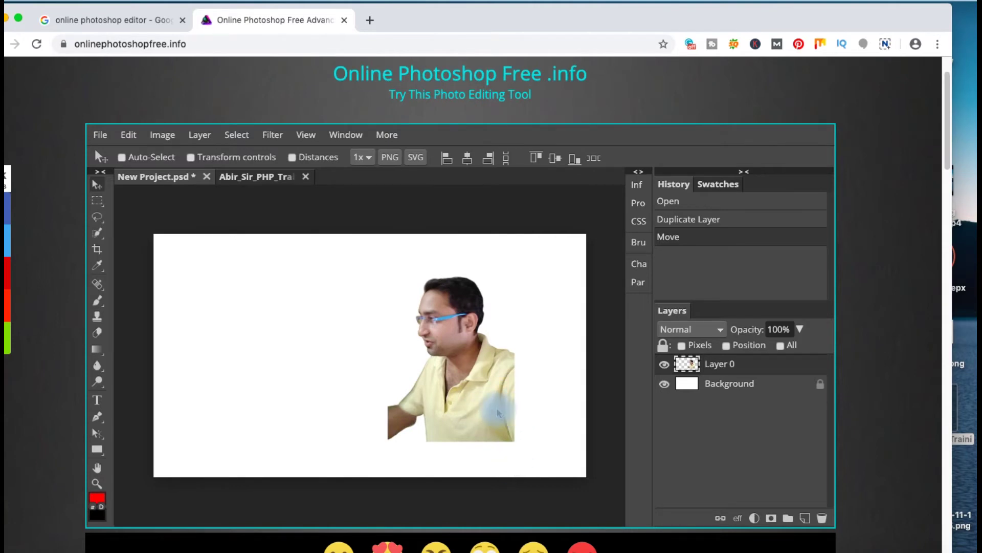
- Free-transform the person to about 128% size, reposition it, and raise its top edge slightly
key(ctrl+t)
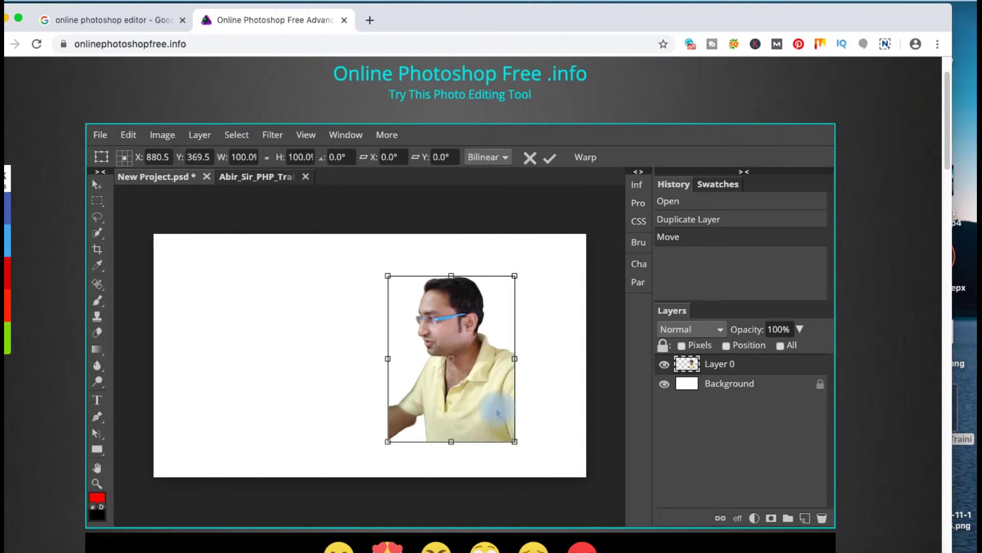
drag(516, 441, 551, 486)
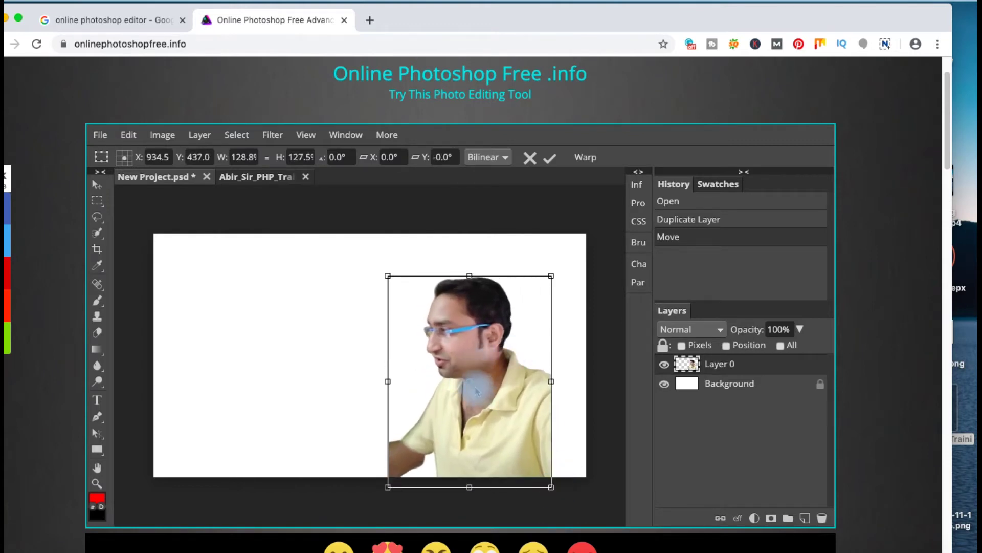
drag(488, 365, 463, 361)
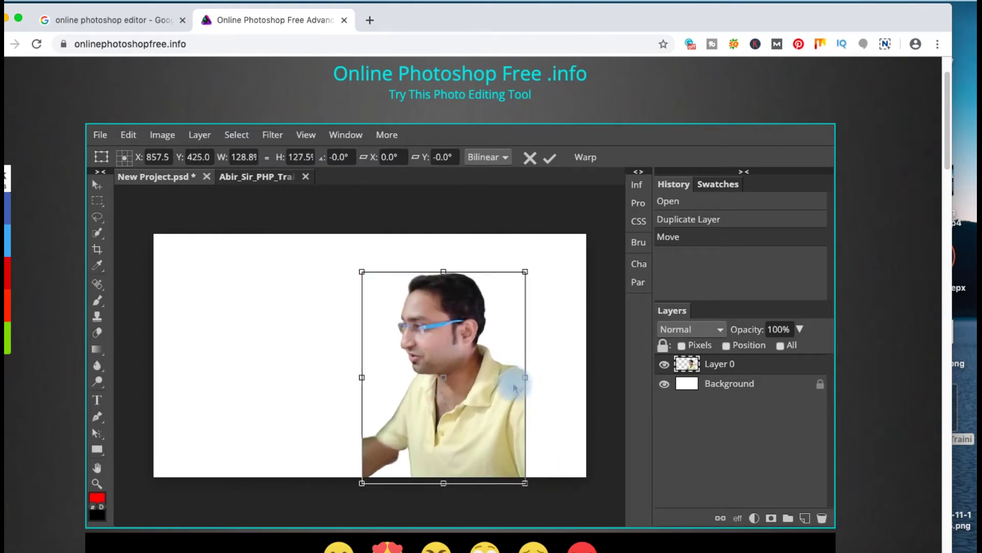
mouse_move(526, 378)
mouse_down()
mouse_move(536, 379)
mouse_move(511, 383)
mouse_move(546, 382)
mouse_up()
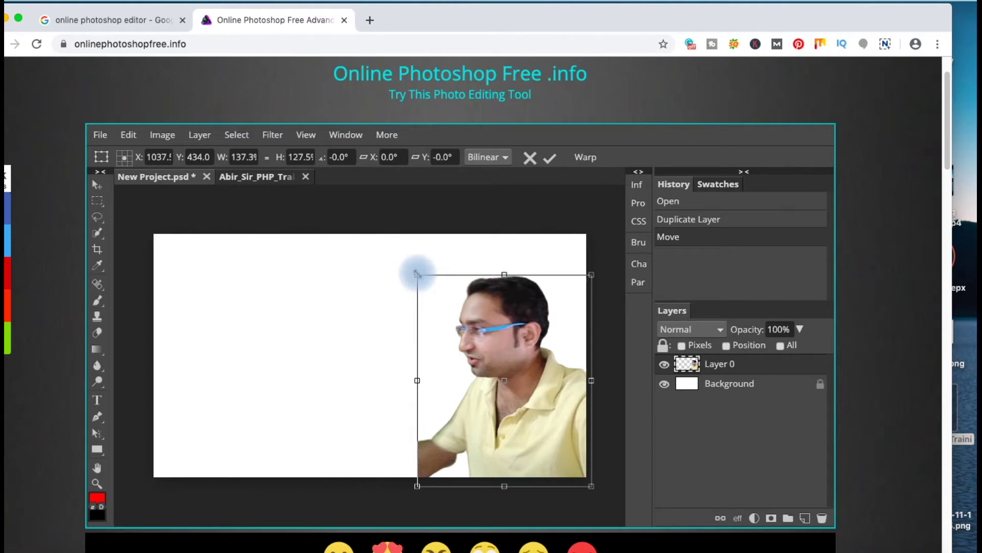
drag(417, 274, 395, 241)
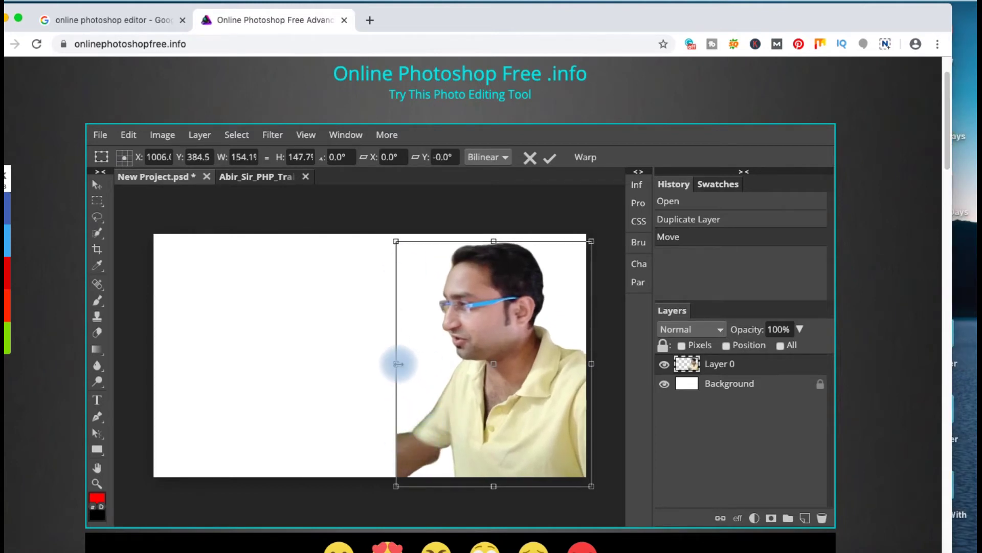
drag(397, 364, 411, 363)
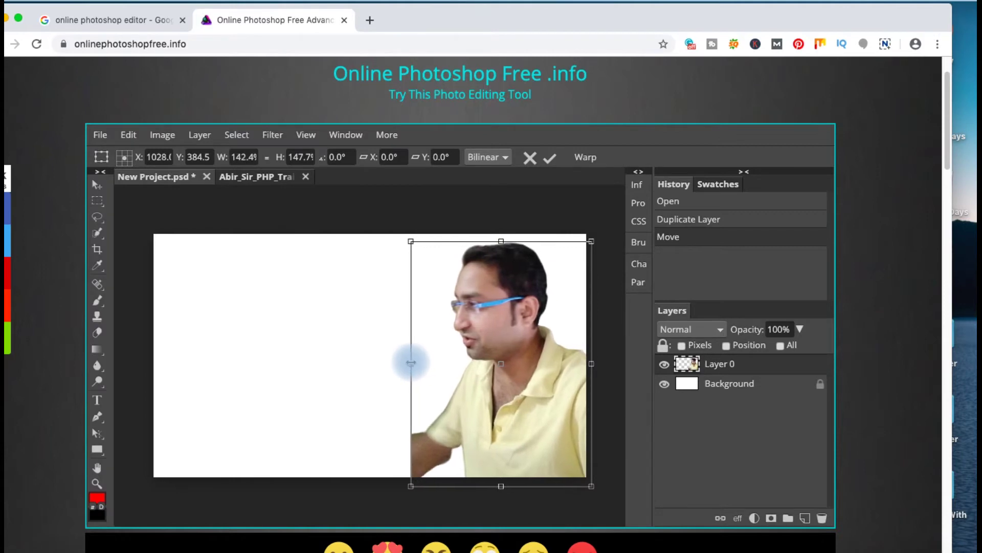
drag(501, 241, 501, 238)
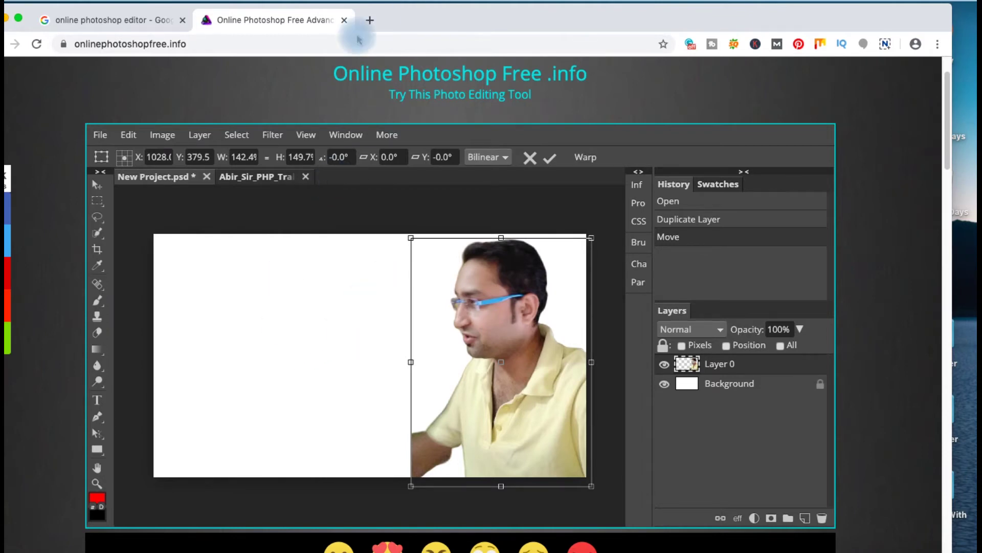
click(370, 20)
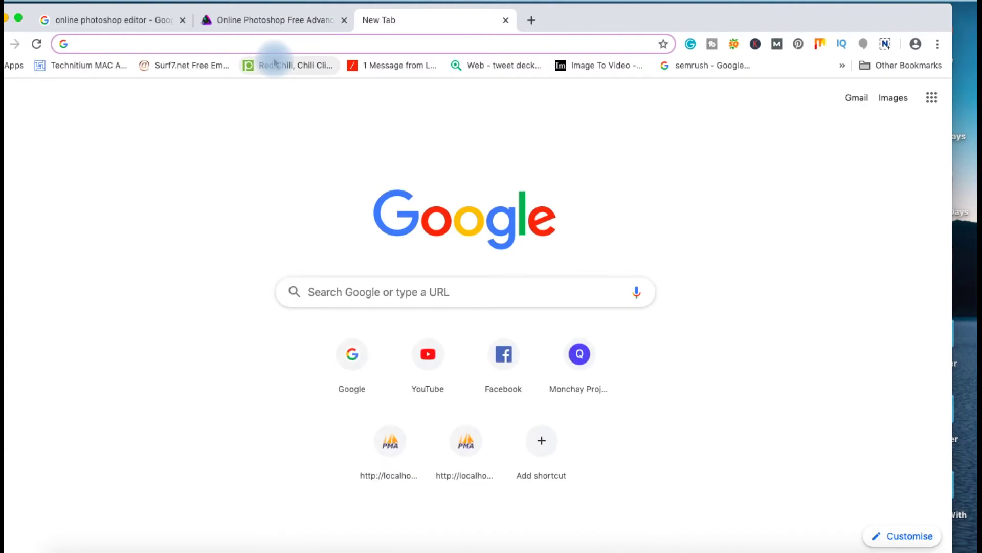
- Search Google for 'thumbnail background' and show only image results
text(thumbnail)
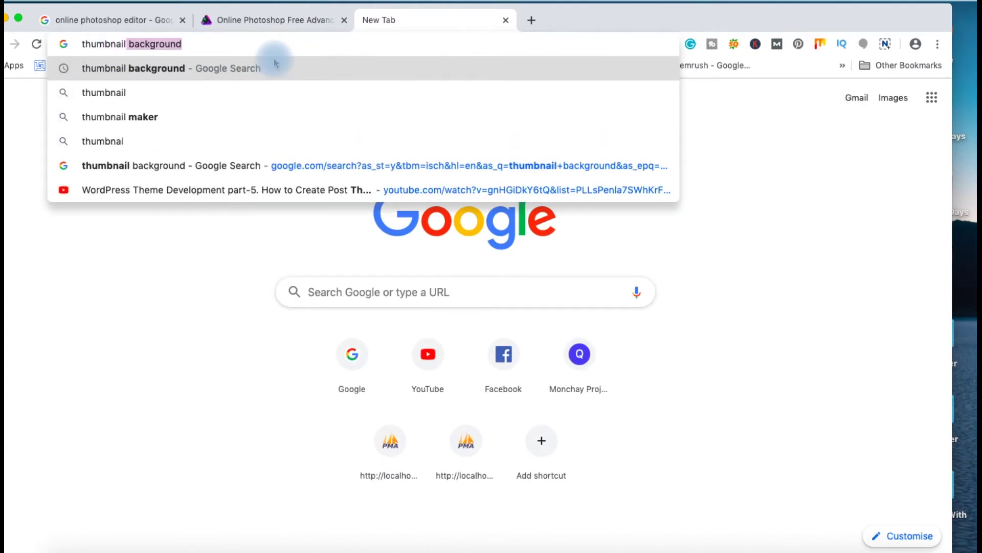
click(274, 66)
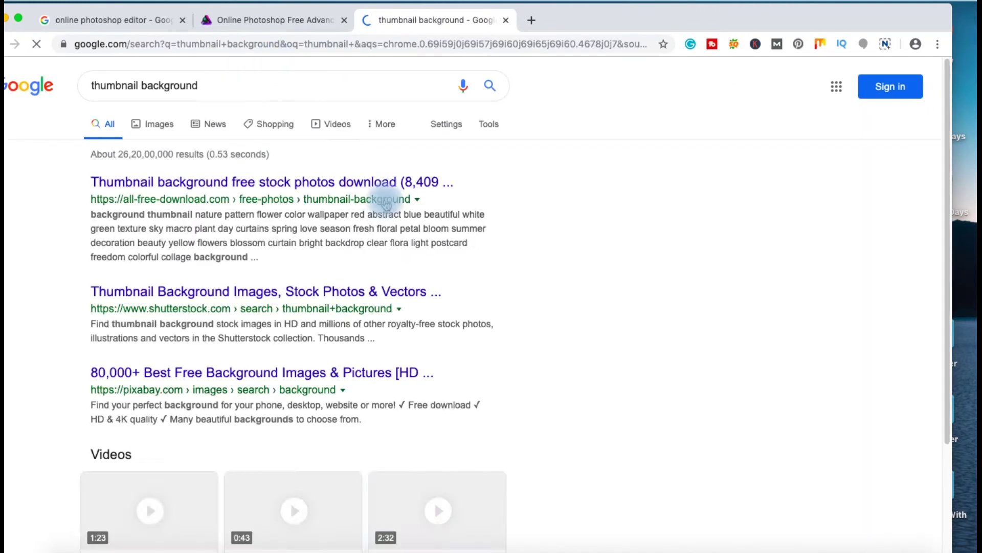
click(161, 129)
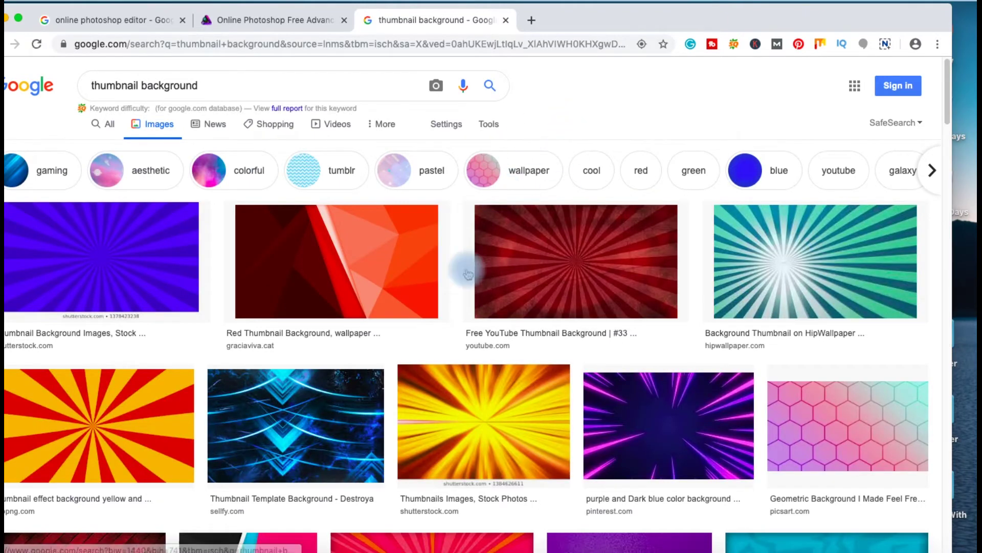
- Go to Google's Advanced Image Search page for the query
scroll(417, 384, down, 1)
scroll(417, 384, down, 2)
scroll(417, 384, down, 2)
scroll(461, 256, up, 5)
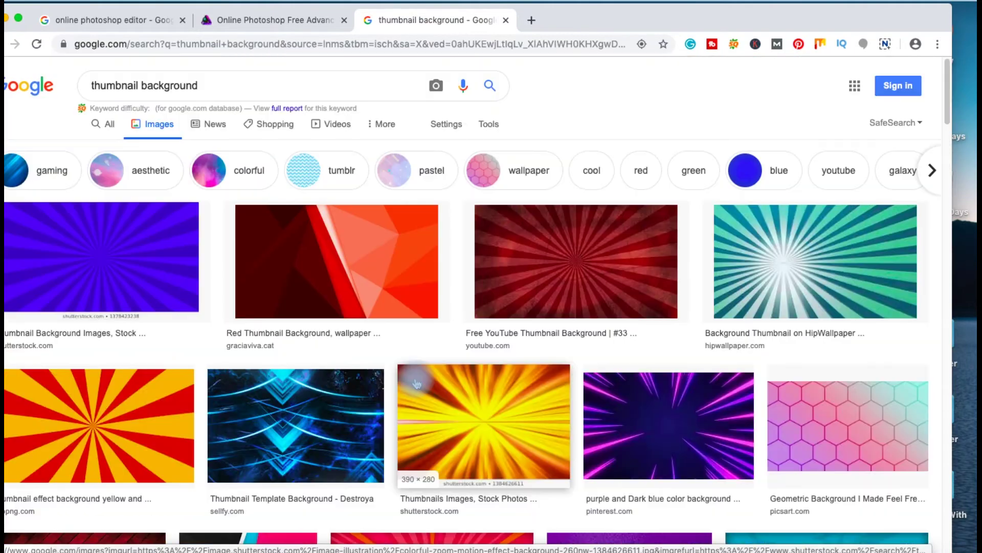
click(451, 126)
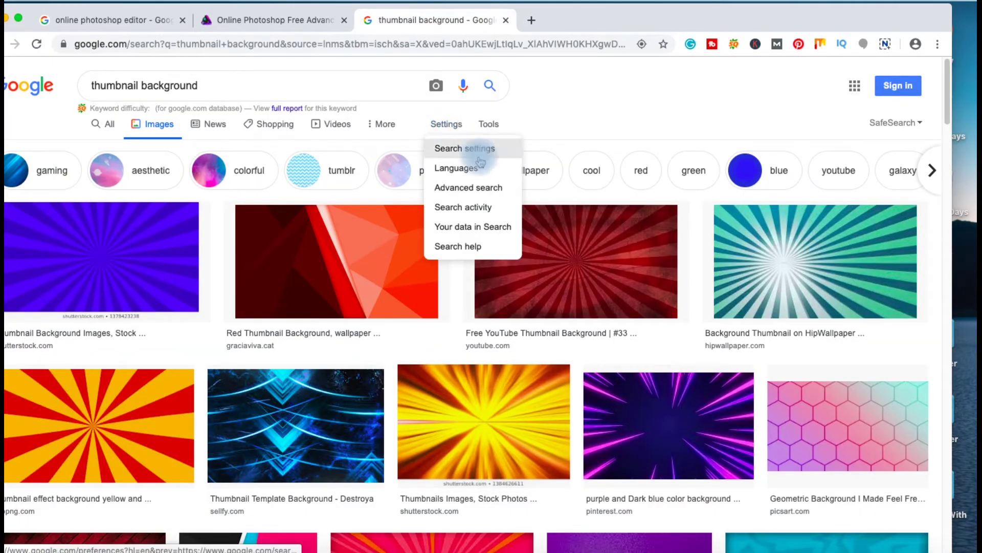
click(470, 192)
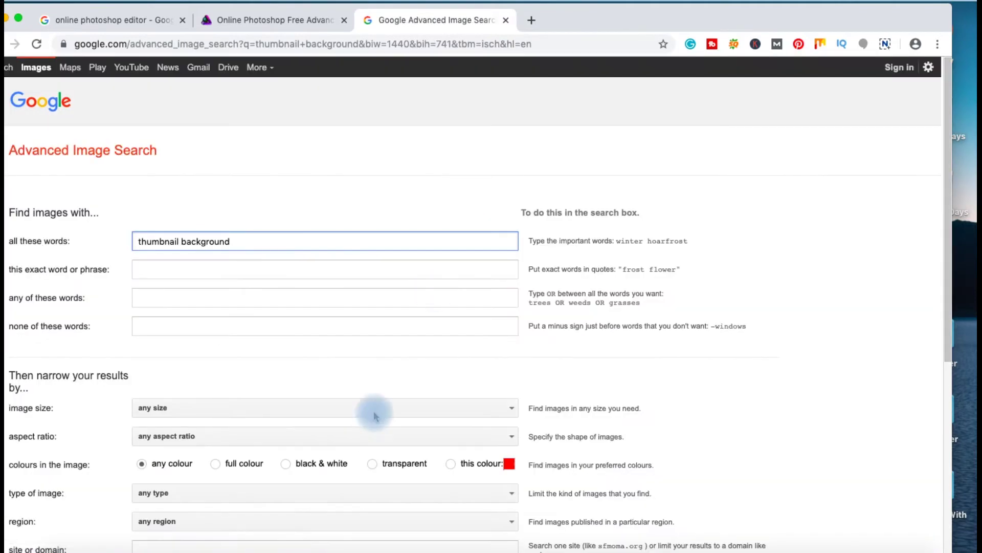
- Filter the 'thumbnail background' image results to images free to use or share
scroll(373, 411, down, 2)
scroll(374, 412, down, 4)
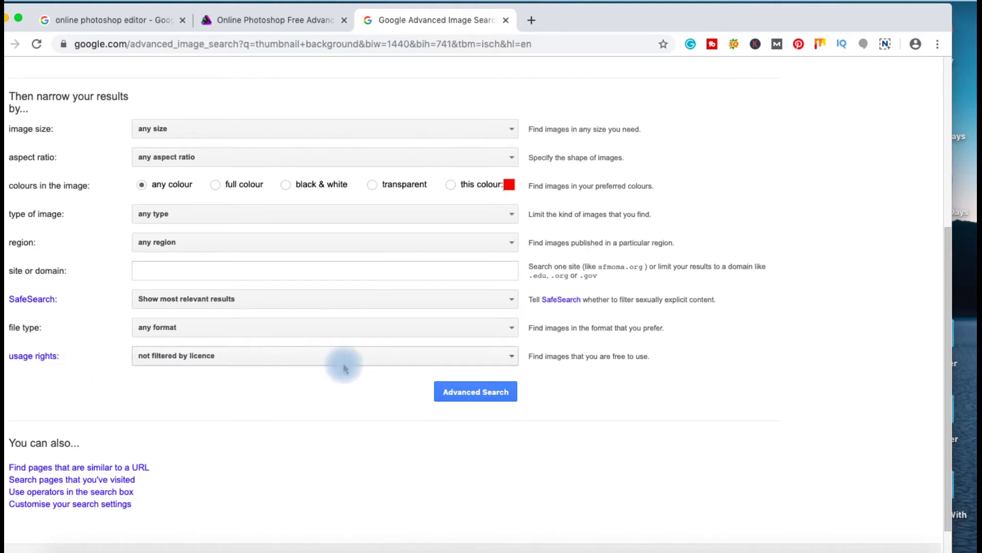
click(508, 360)
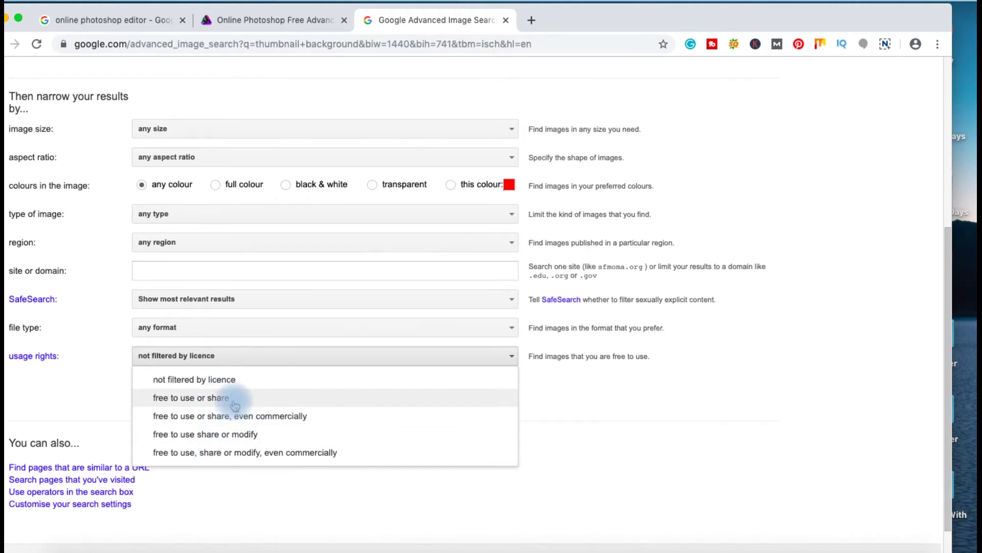
click(235, 399)
click(473, 398)
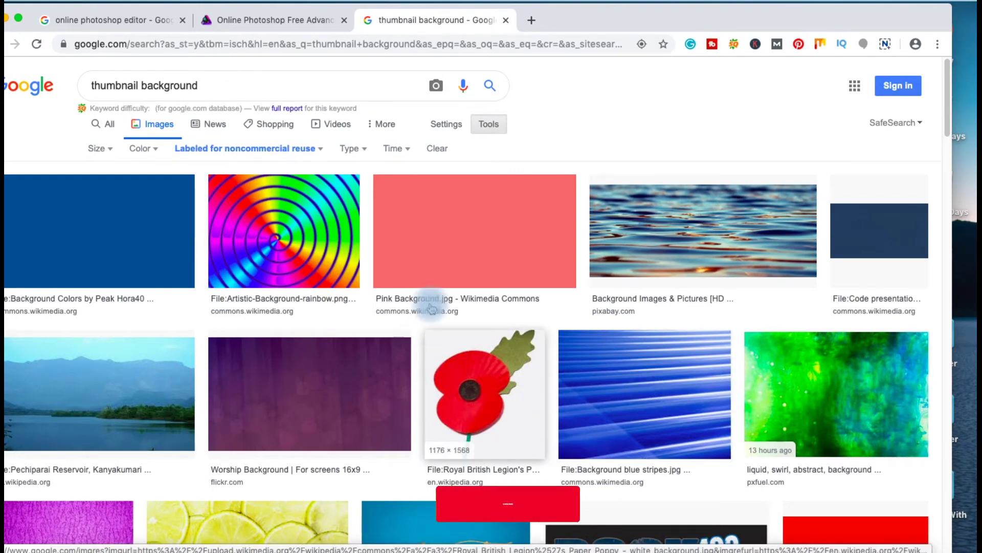
- Find and preview the purple Worship Background image in the results
scroll(356, 399, down, 1)
scroll(353, 399, down, 1)
scroll(350, 400, down, 1)
scroll(348, 399, down, 1)
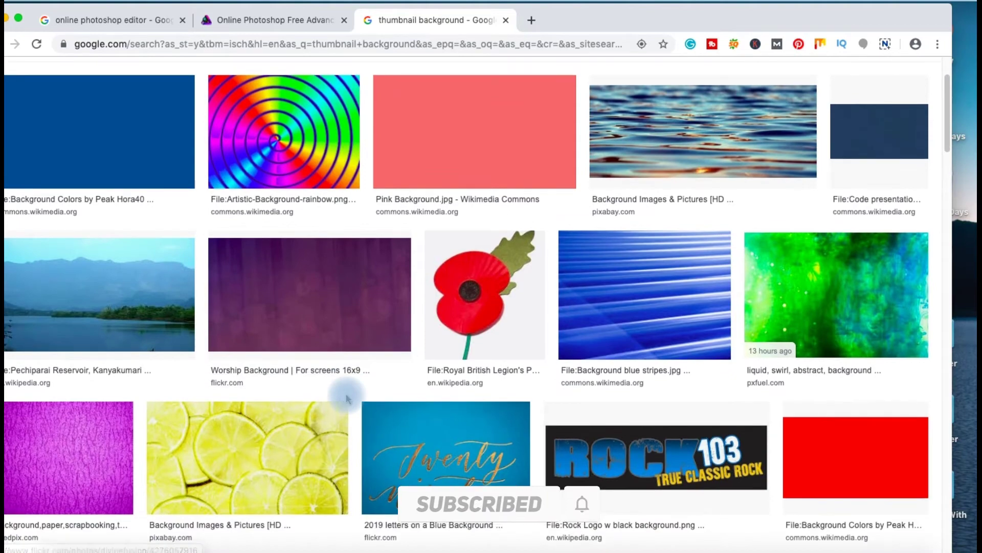
scroll(317, 358, up, 1)
click(358, 314)
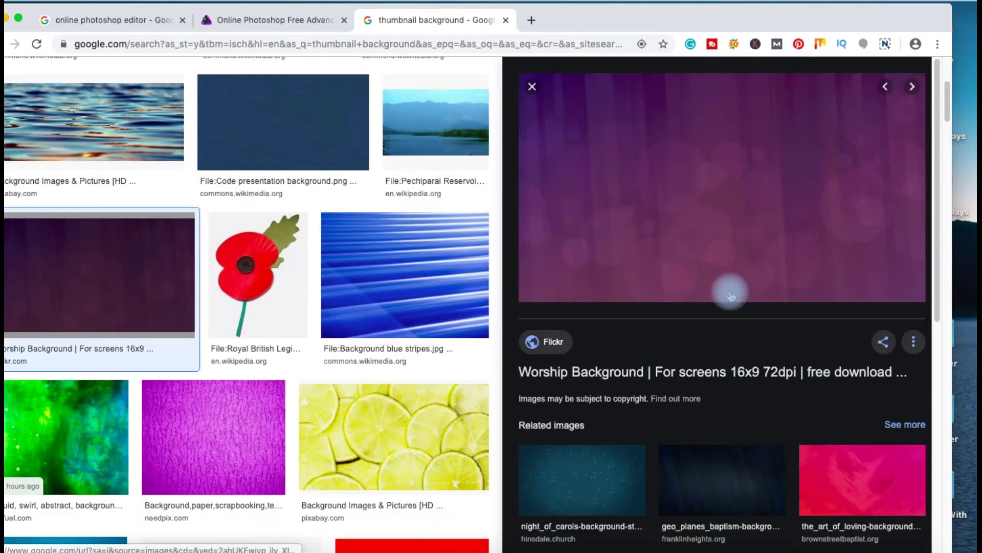
- Save the image as thumbnail_background.jpg in the image folder and return to the editor
right_click(627, 175)
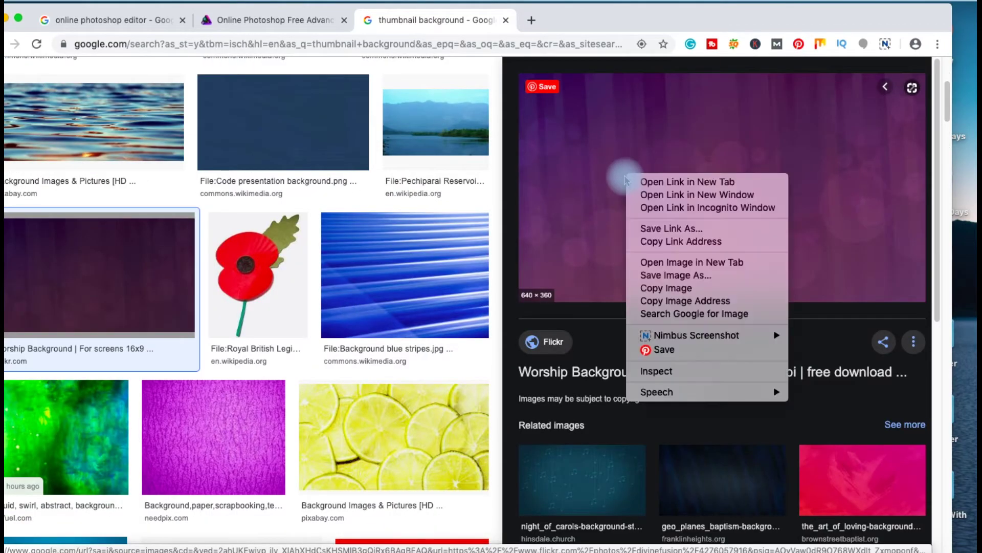
click(697, 277)
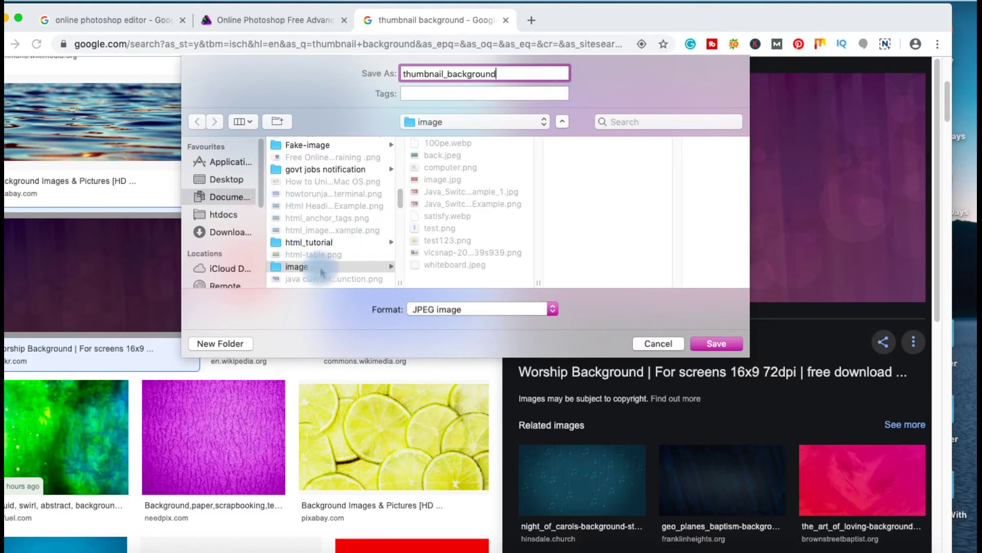
text(thumbnail_background)
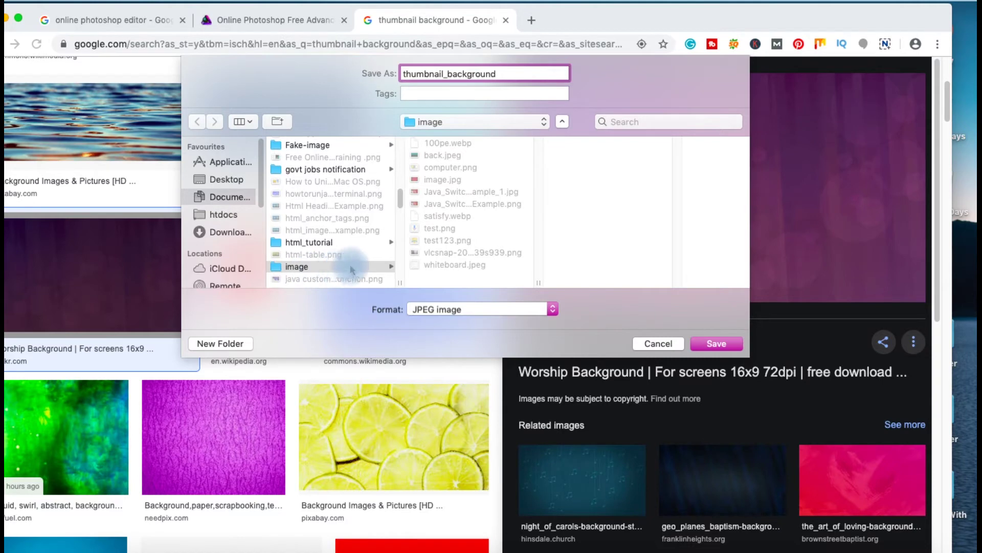
click(715, 348)
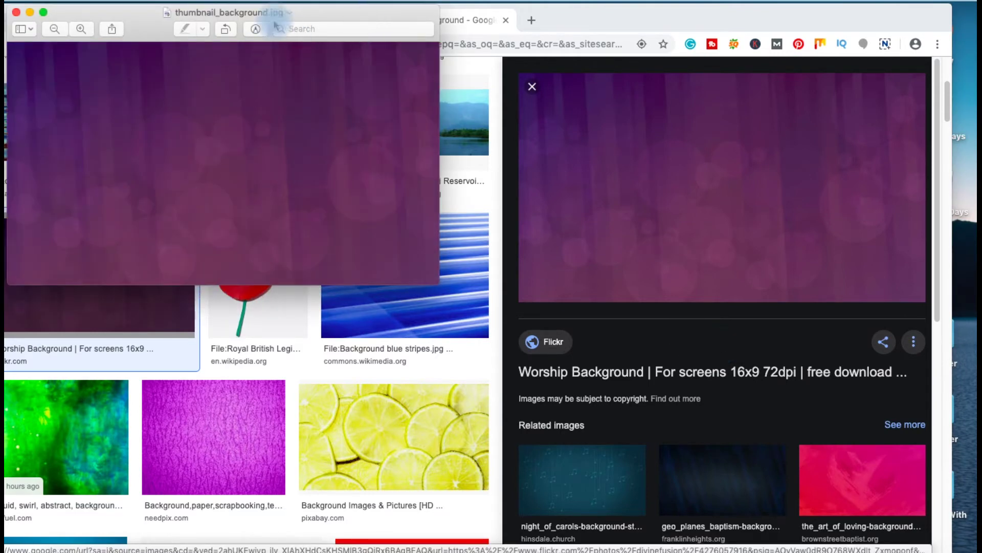
click(16, 12)
click(243, 22)
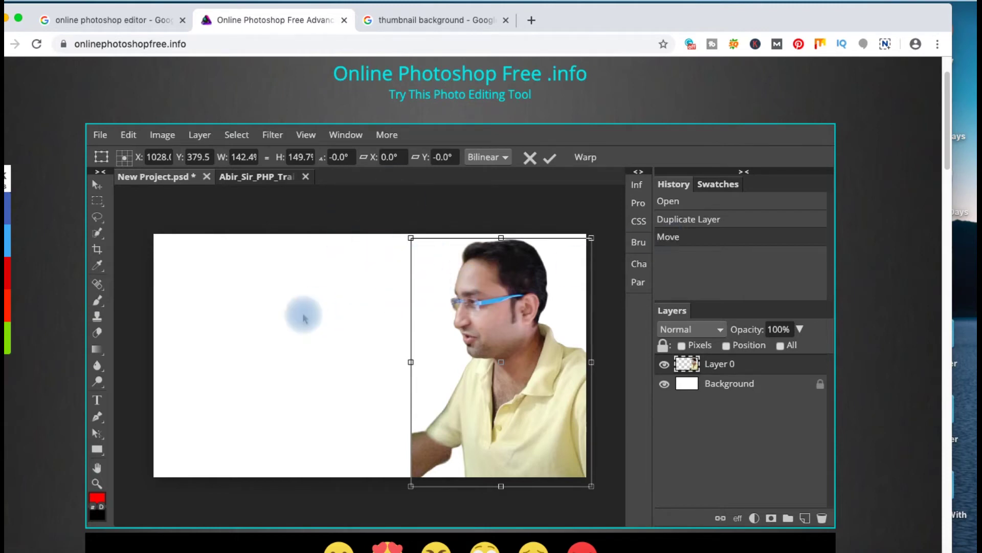
- Open a Finder Recents window and move it to the right over the editor
click(72, 550)
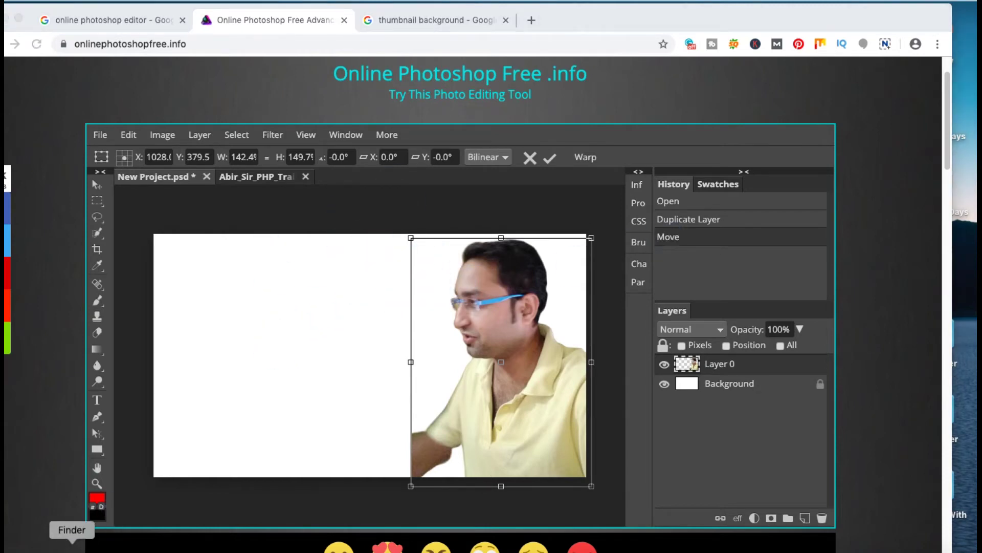
mouse_move(581, 138)
mouse_down()
mouse_move(773, 146)
mouse_move(762, 147)
mouse_up()
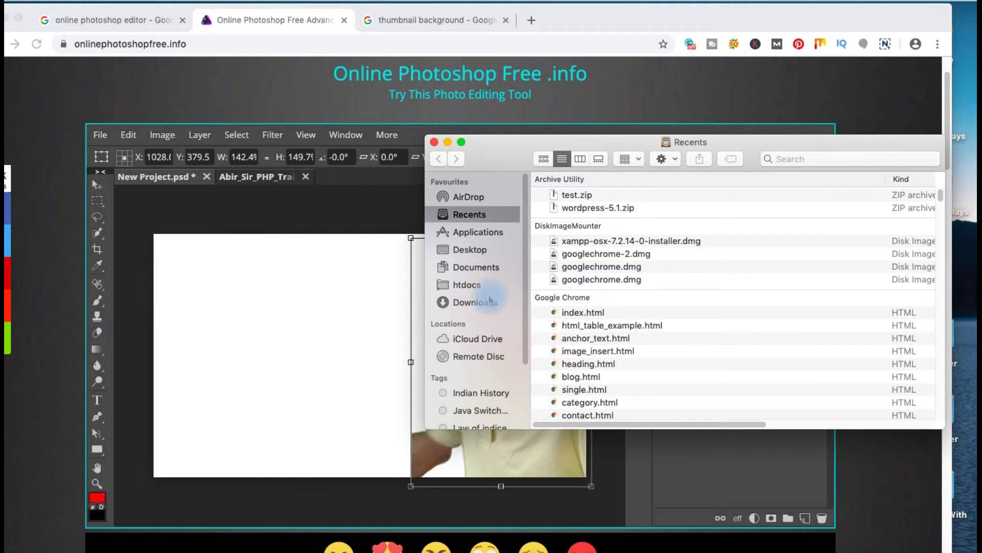
- Browse the Documents folder in Finder to find the image folder
click(477, 276)
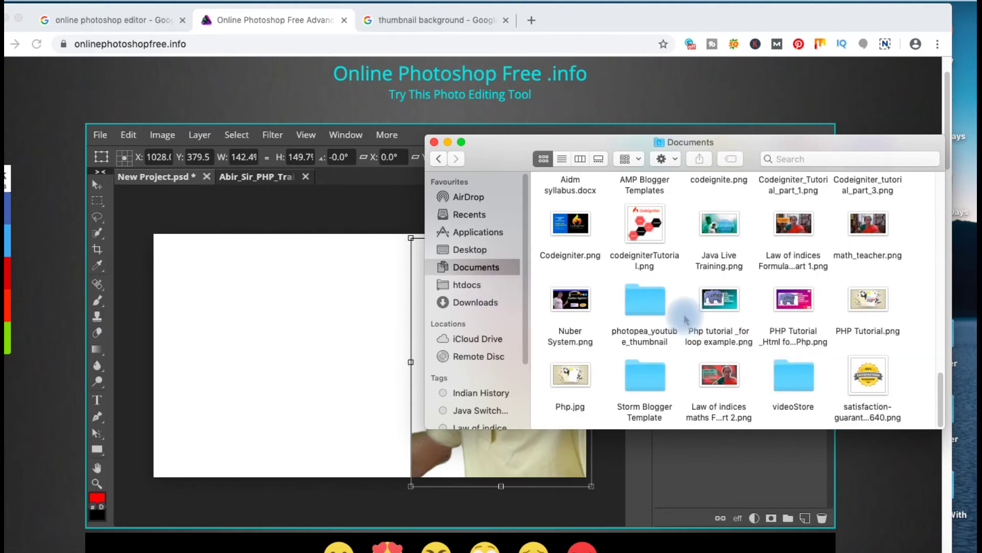
scroll(685, 320, up, 1)
scroll(685, 320, up, 2)
scroll(686, 320, up, 2)
scroll(686, 319, up, 2)
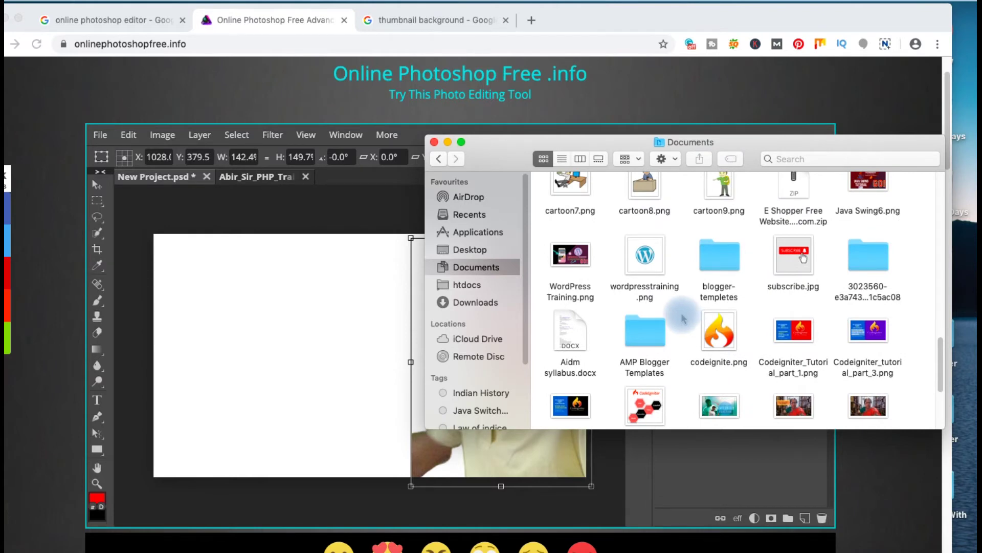
scroll(652, 263, up, 1)
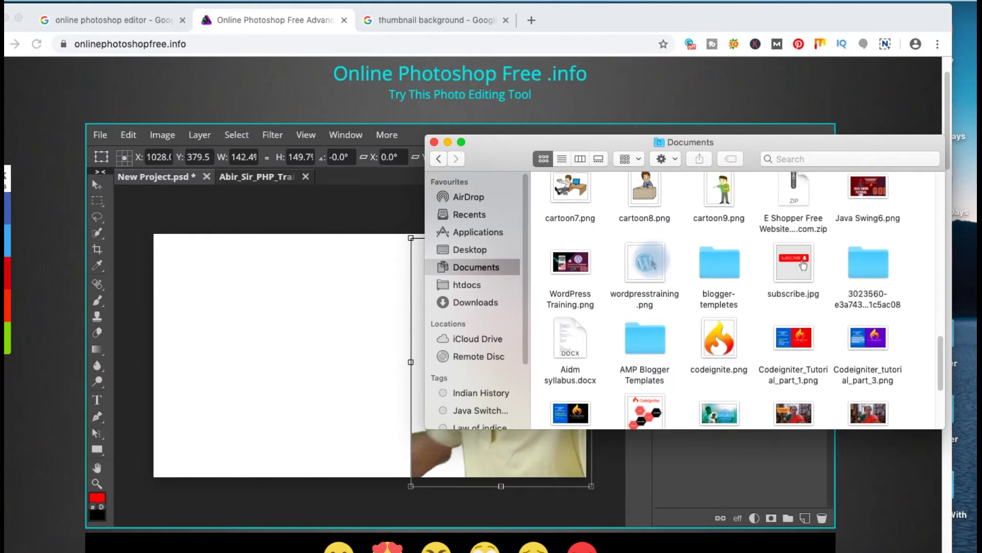
scroll(653, 263, up, 1)
scroll(652, 263, up, 5)
scroll(652, 262, up, 3)
scroll(653, 264, up, 3)
scroll(653, 263, up, 3)
scroll(654, 264, up, 5)
scroll(654, 264, up, 4)
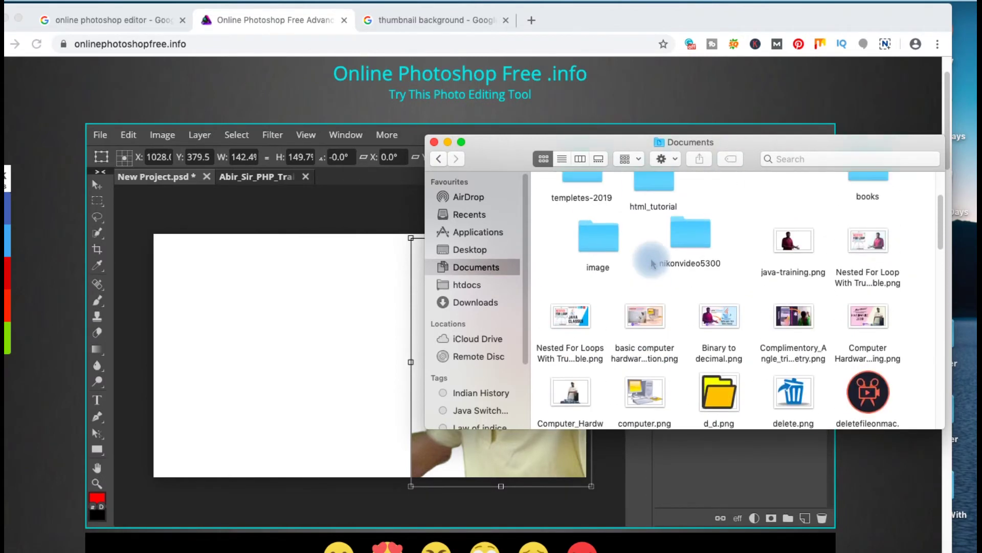
scroll(652, 264, up, 3)
- Drag thumbnail_background.jpg from the image folder onto the thumbnail canvas
double_click(612, 315)
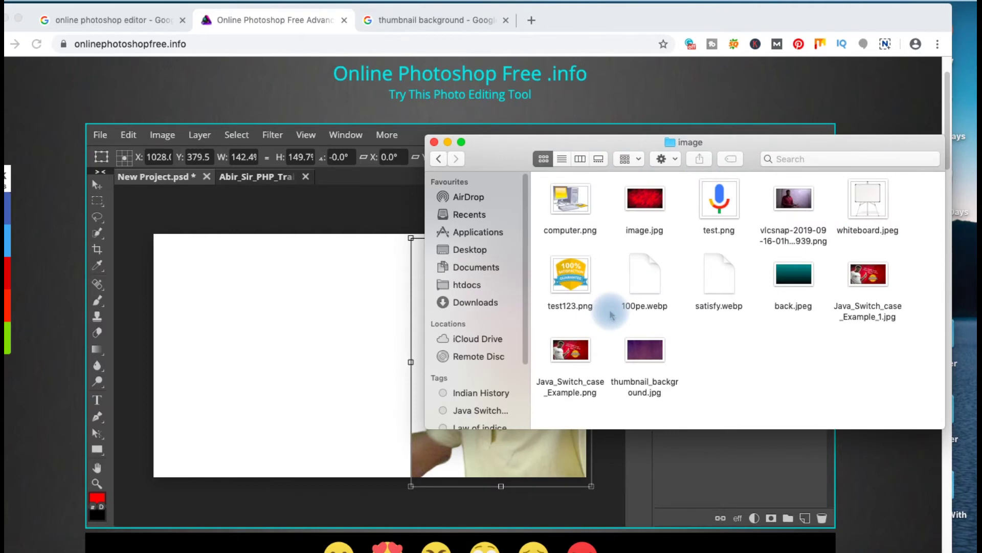
click(649, 354)
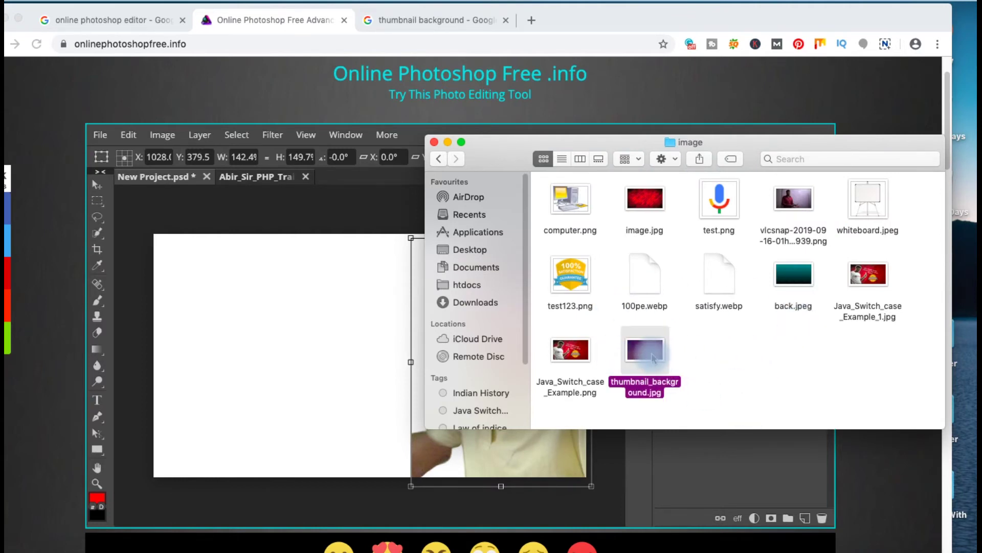
drag(653, 358, 224, 264)
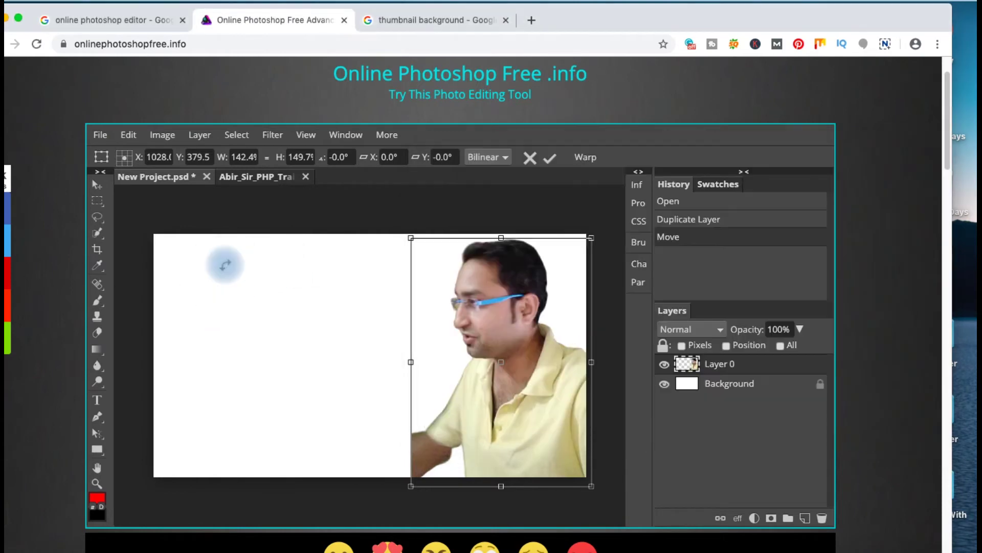
- Stretch the purple background over the canvas and move its layer beneath Layer 0
drag(369, 355, 598, 485)
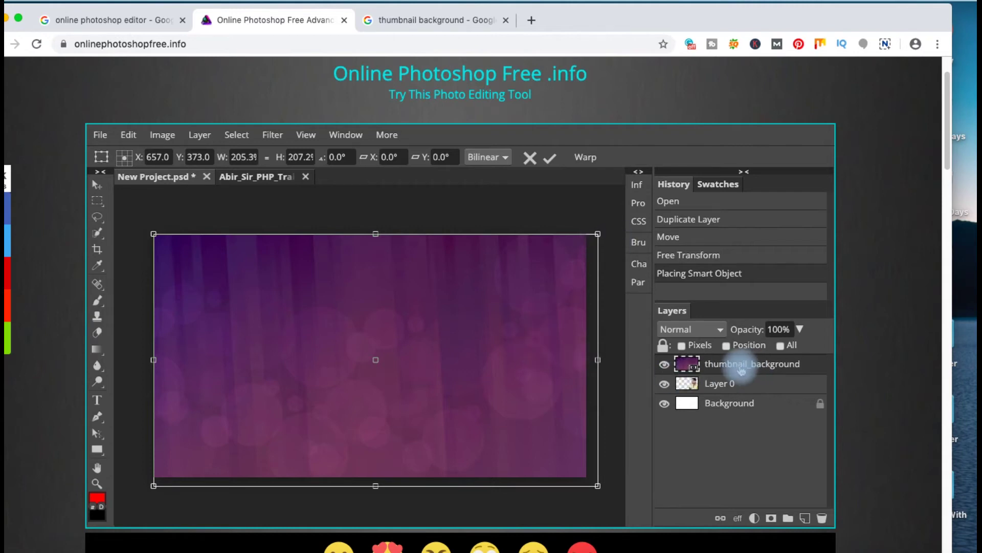
drag(738, 369, 738, 406)
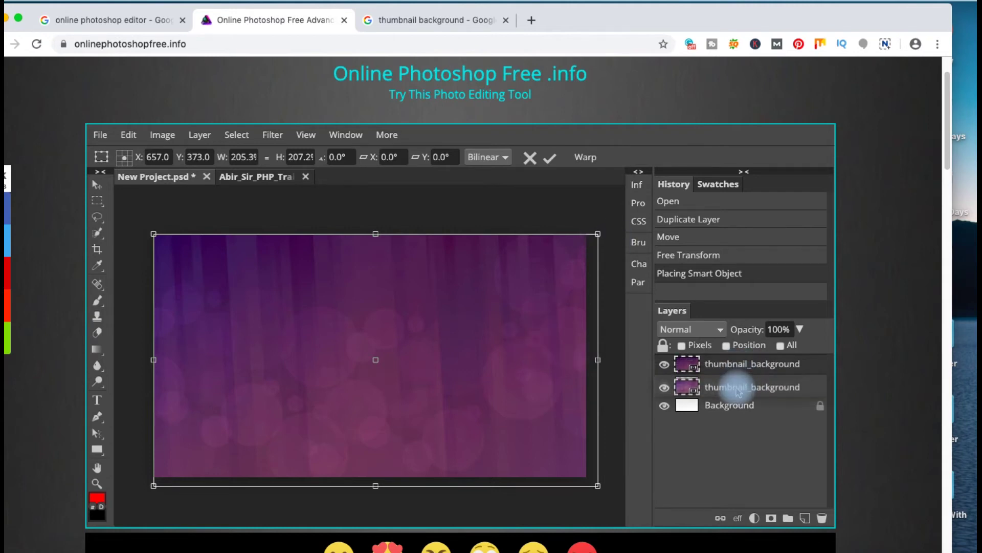
drag(738, 406, 736, 398)
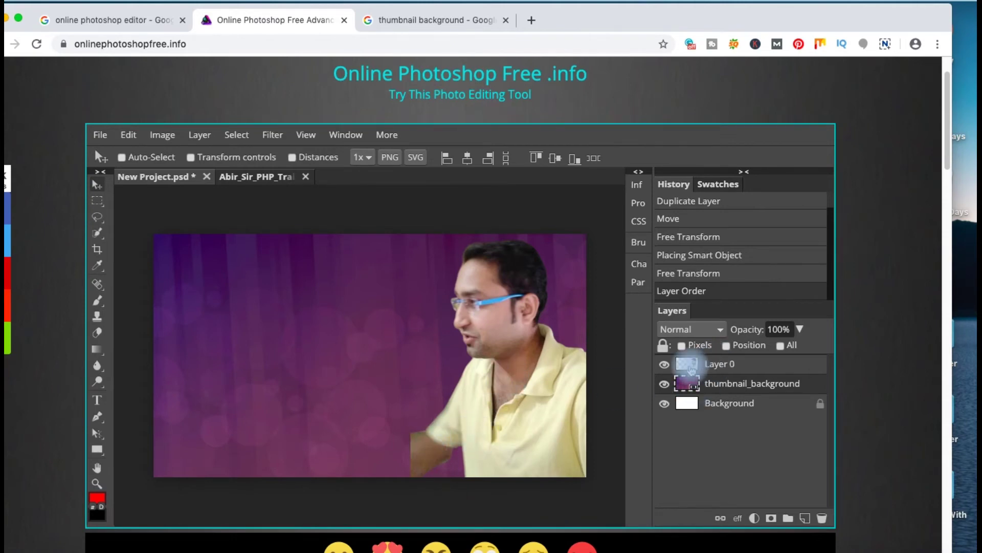
- Scale the Layer 0 person photo to about 122% and shift it down to the bottom edge
click(690, 368)
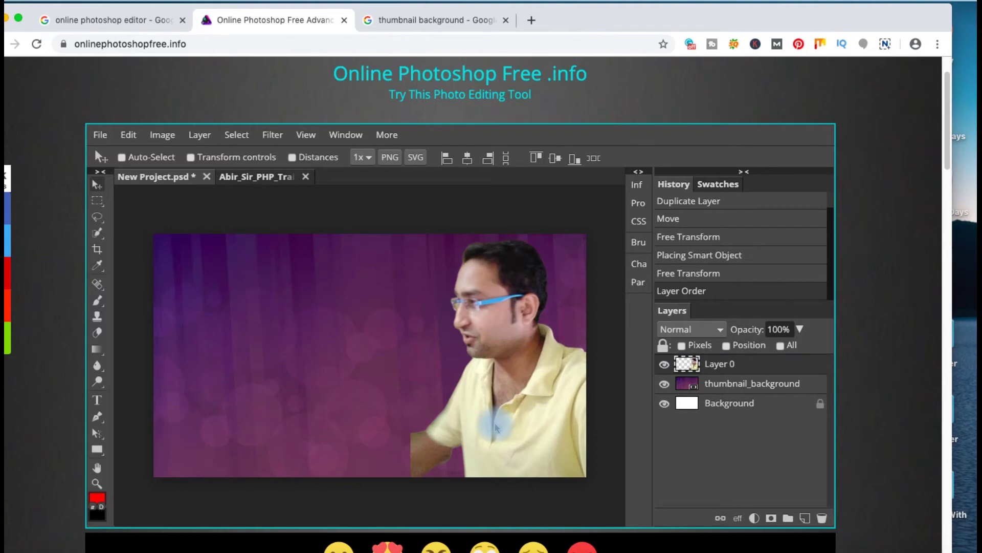
key(ctrl+t)
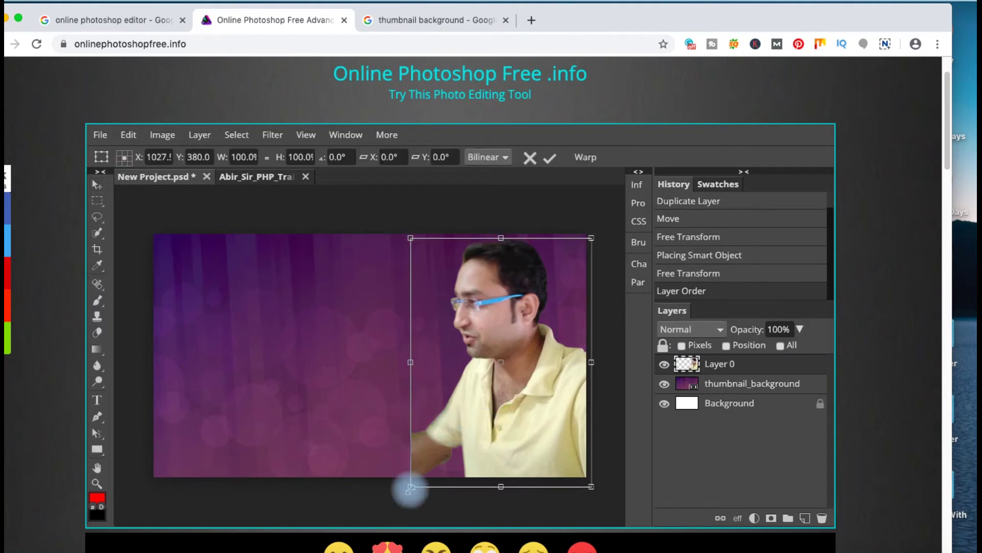
drag(412, 484, 374, 503)
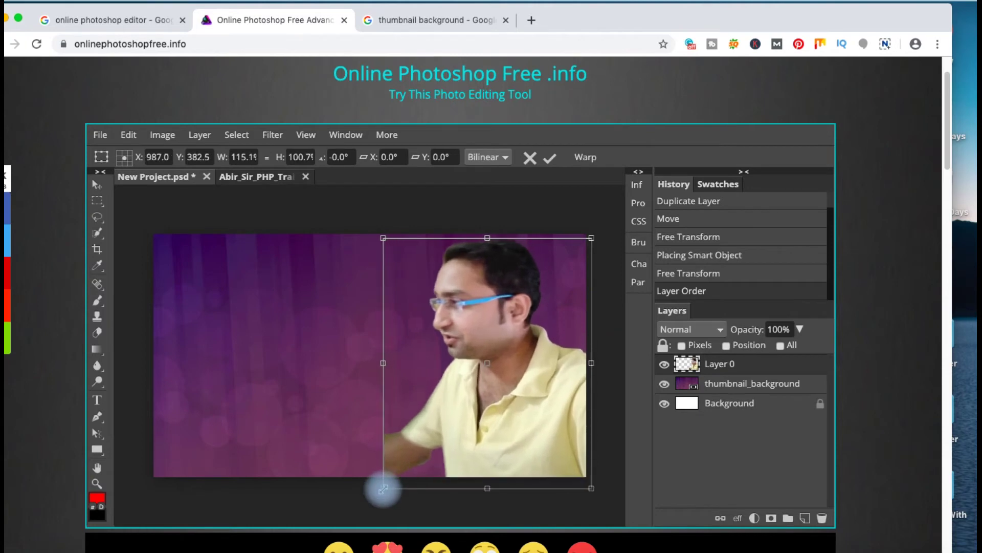
drag(507, 377, 503, 409)
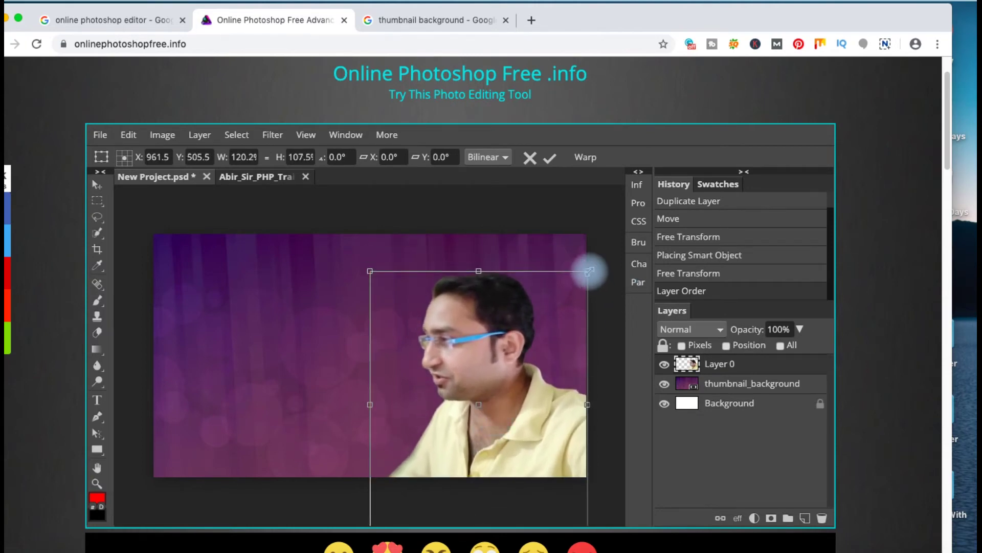
drag(589, 272, 585, 240)
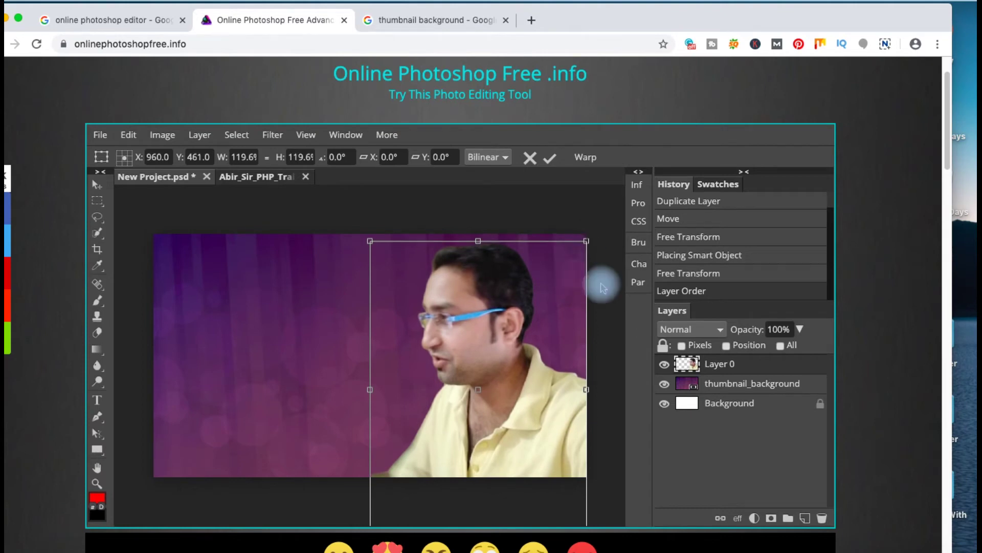
drag(371, 244, 364, 236)
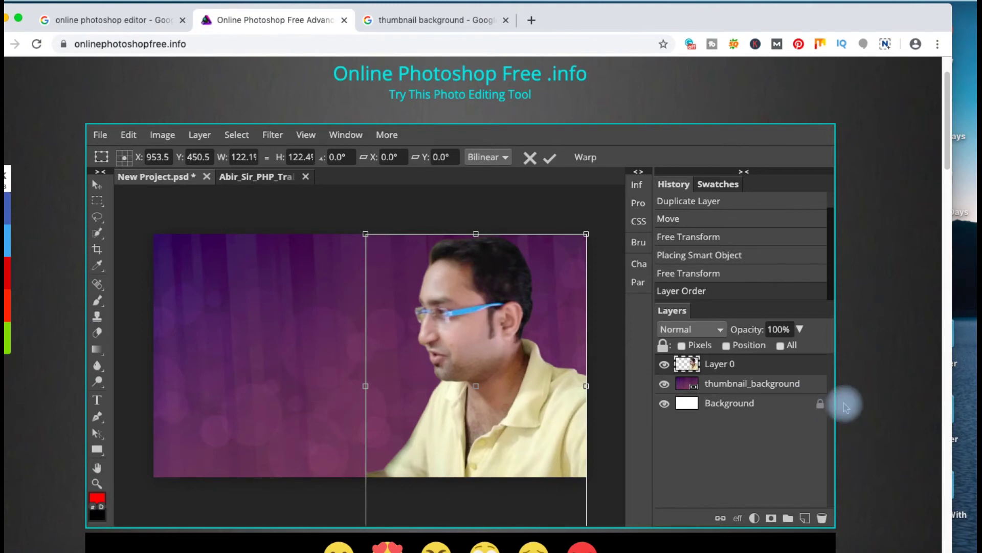
click(763, 367)
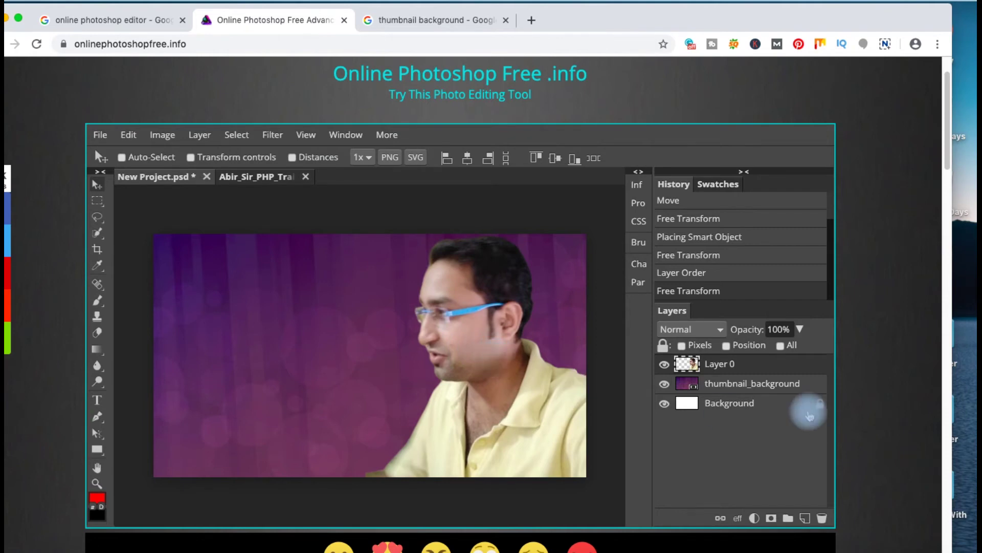
- Turn on an 11 px outside Stroke in Layer 0's Layer Style
double_click(687, 364)
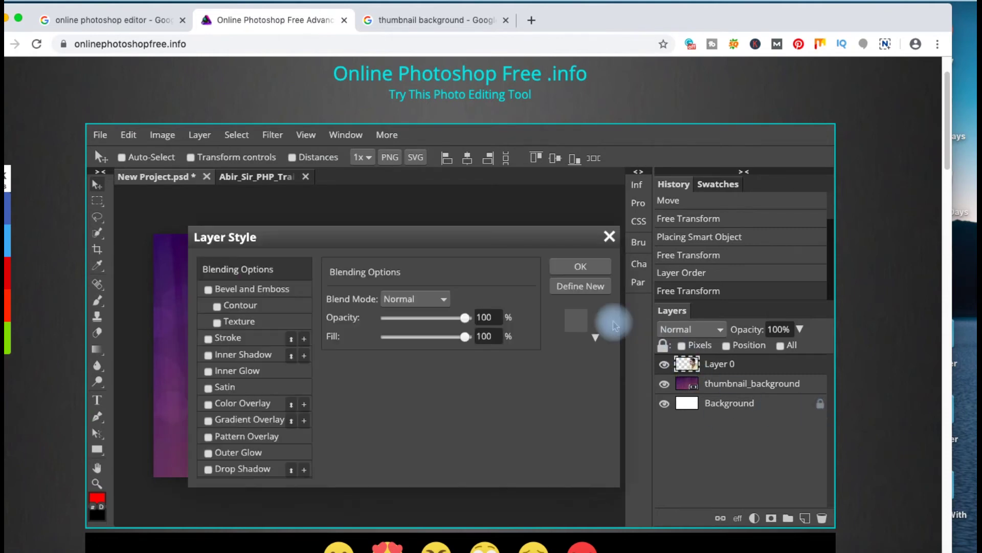
drag(483, 238, 752, 230)
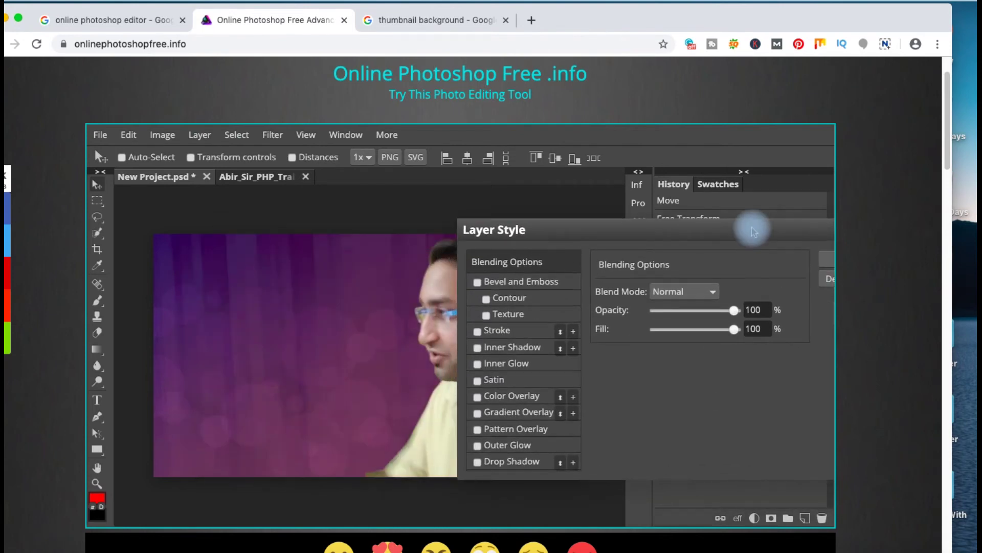
click(477, 334)
drag(555, 231, 658, 149)
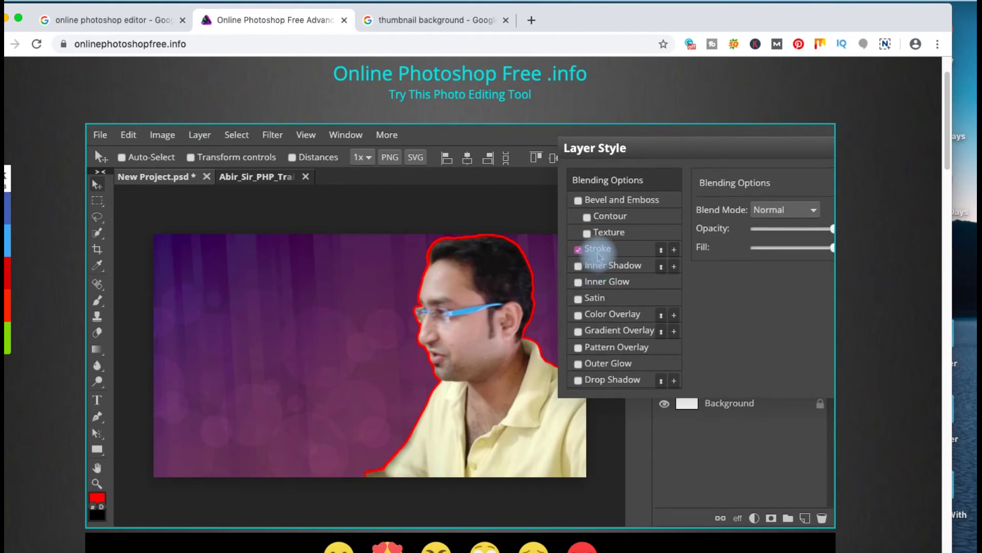
click(598, 251)
drag(714, 152, 666, 178)
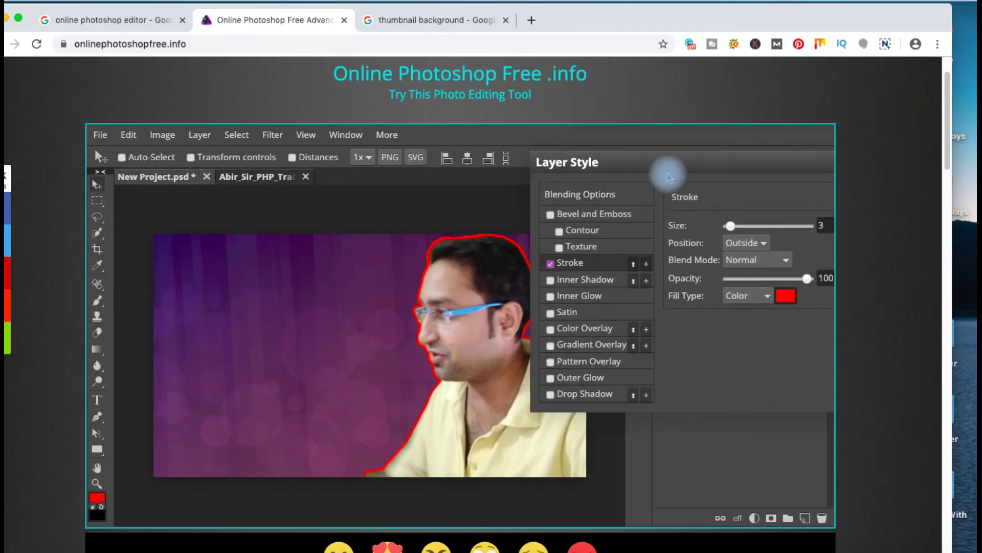
click(717, 254)
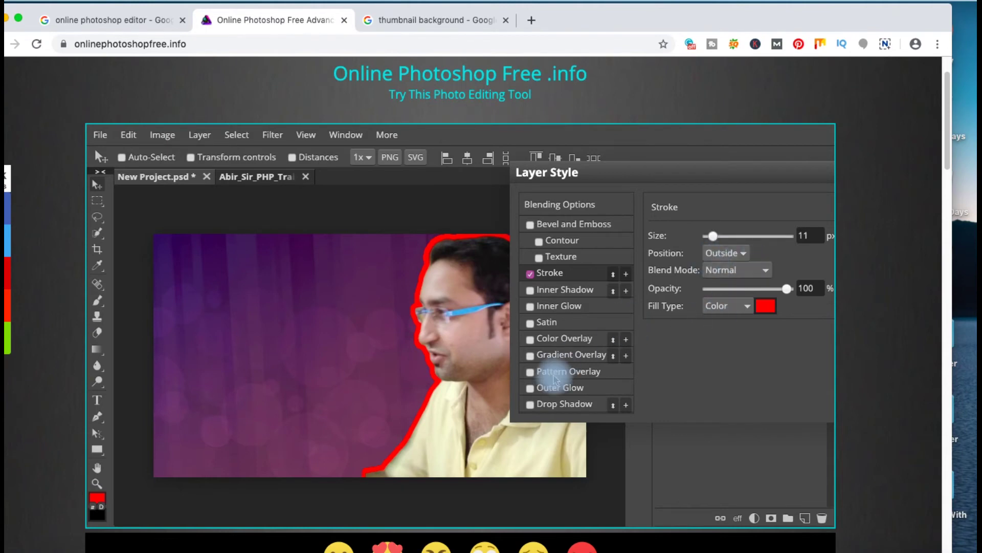
- Add Outer Glow and a 57% Drop Shadow, keeping the stroke's plain Color fill
click(530, 388)
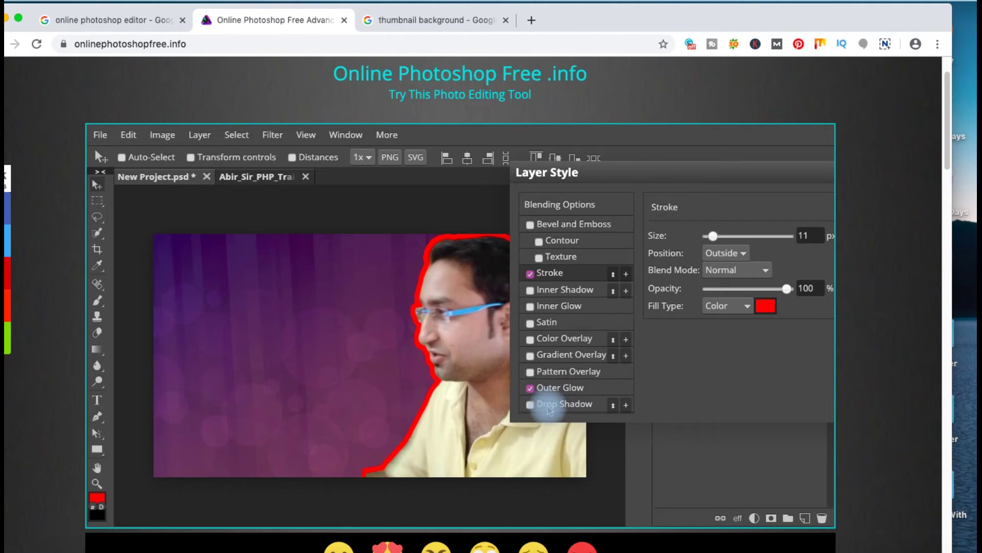
click(538, 407)
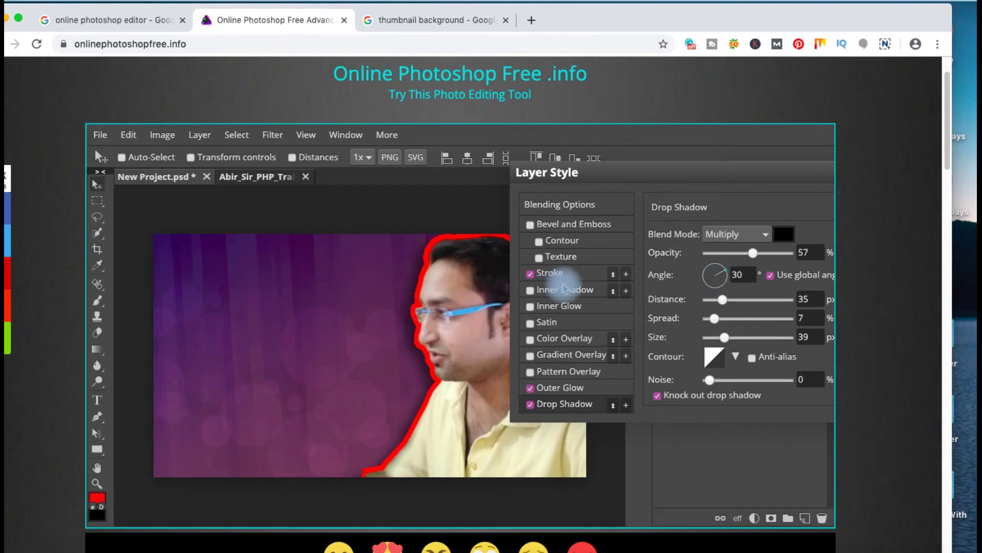
click(559, 280)
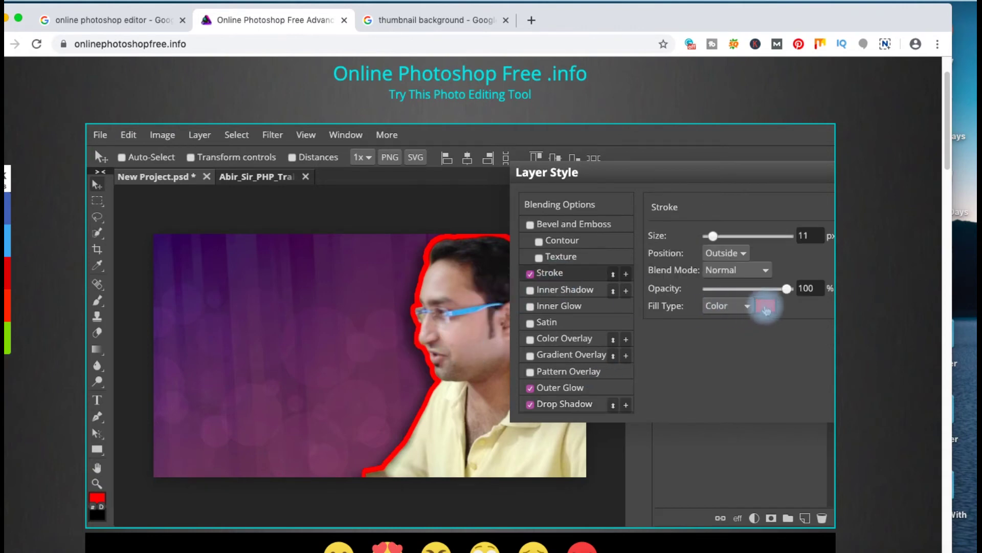
click(750, 307)
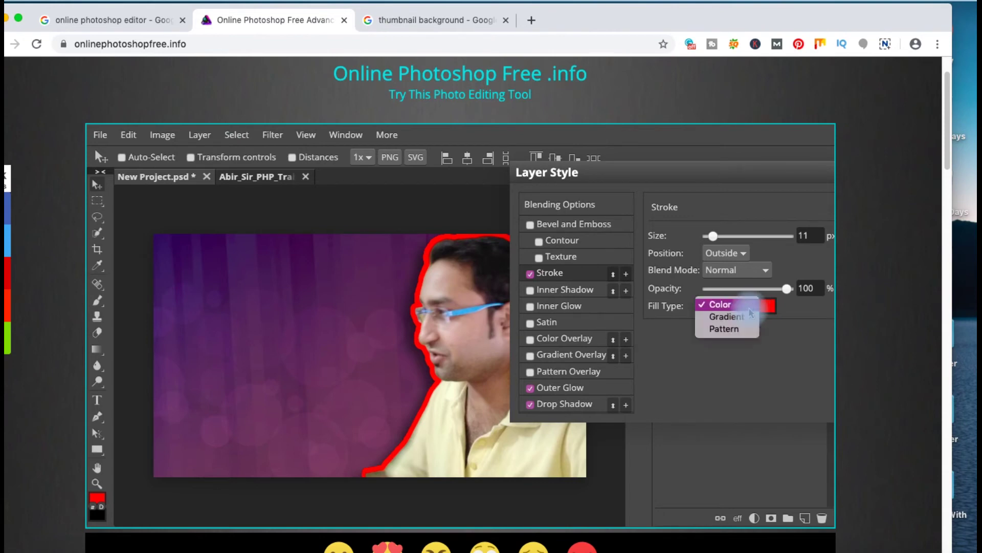
click(727, 305)
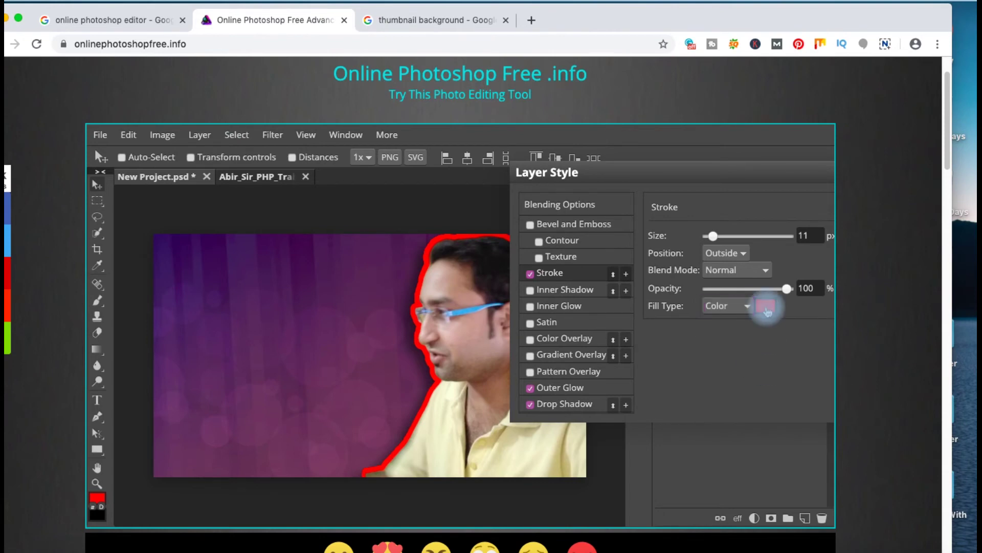
click(766, 306)
- Change the stroke colour to yellow fff000 and apply the Layer Style
drag(363, 234, 645, 289)
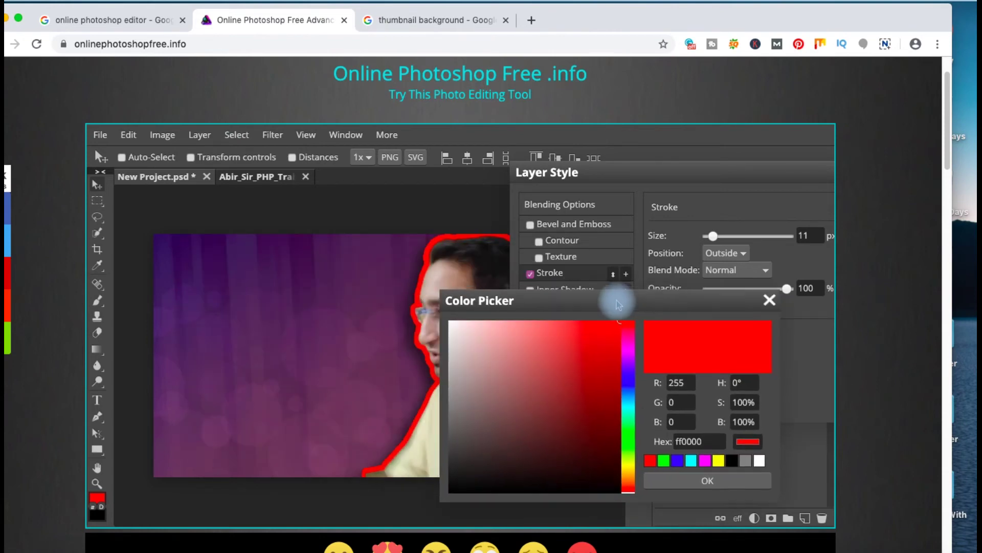
click(657, 454)
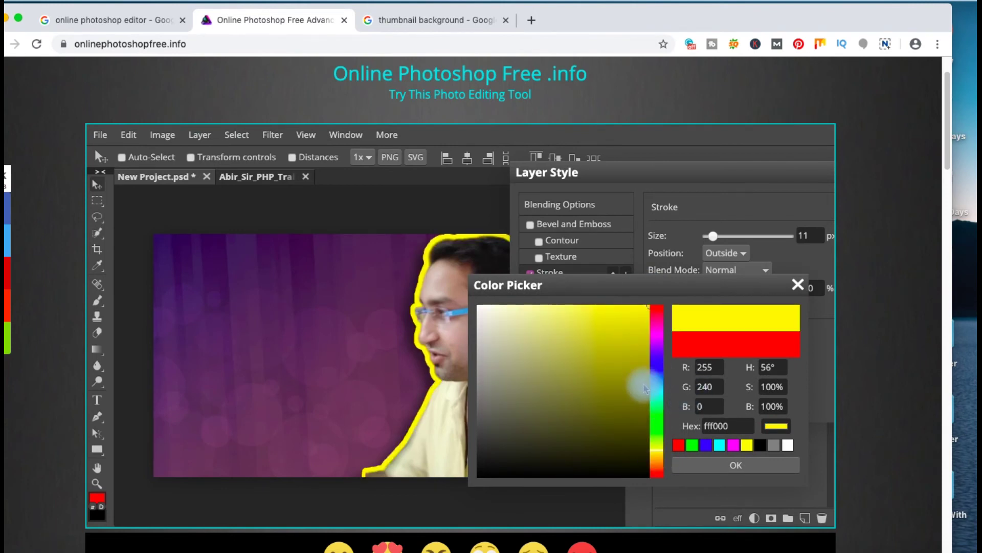
click(736, 472)
click(736, 476)
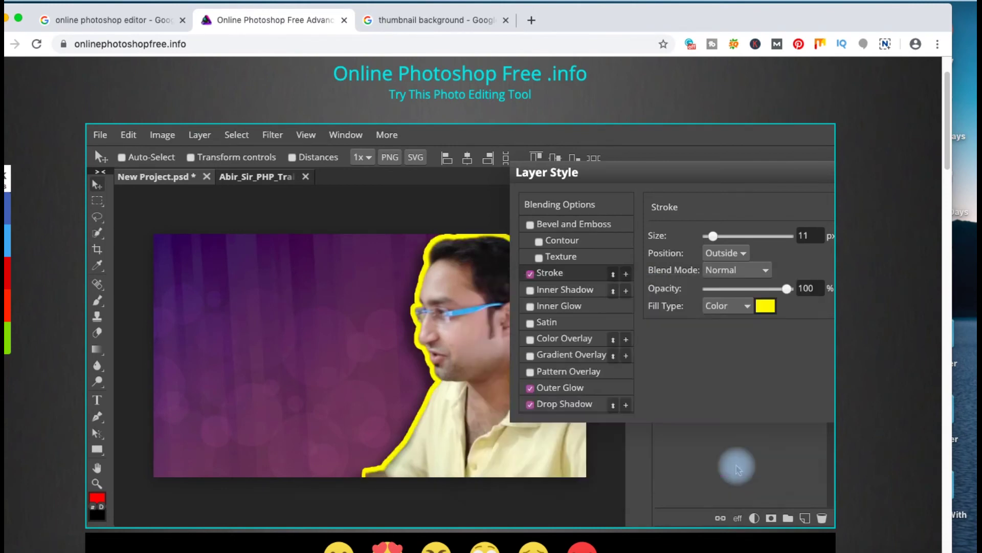
drag(656, 165, 511, 187)
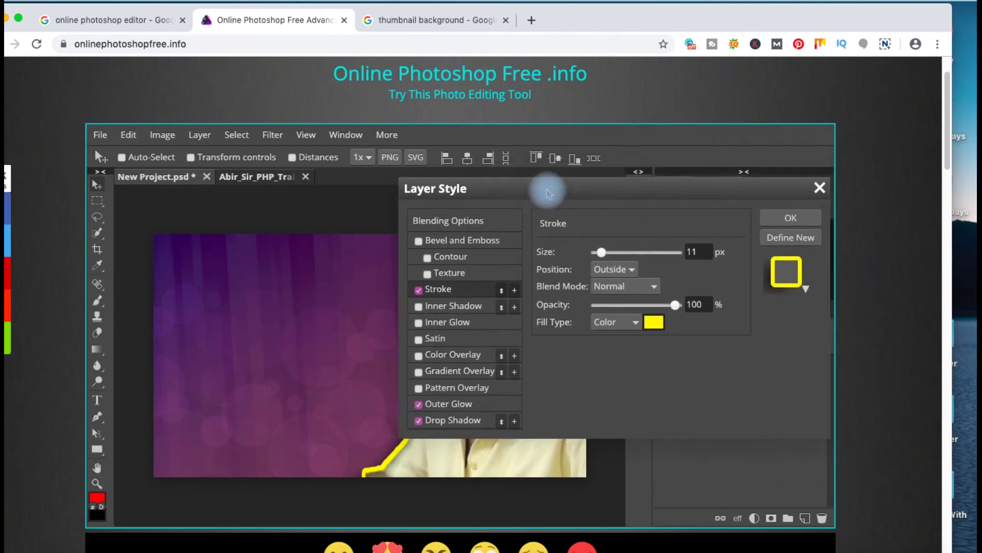
click(762, 221)
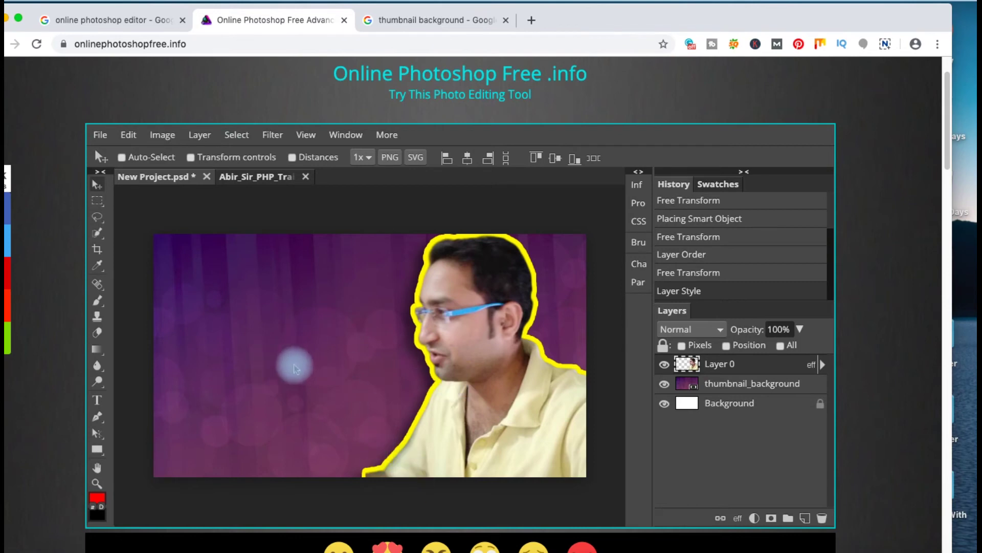
- Draw a text box in the upper left of the image with the Text tool
right_click(97, 416)
click(97, 401)
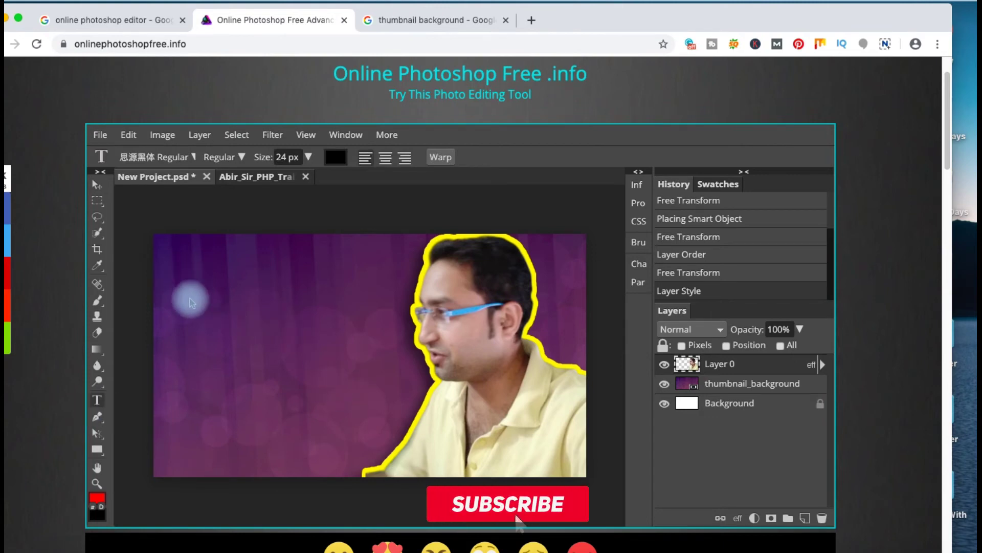
drag(184, 276, 384, 379)
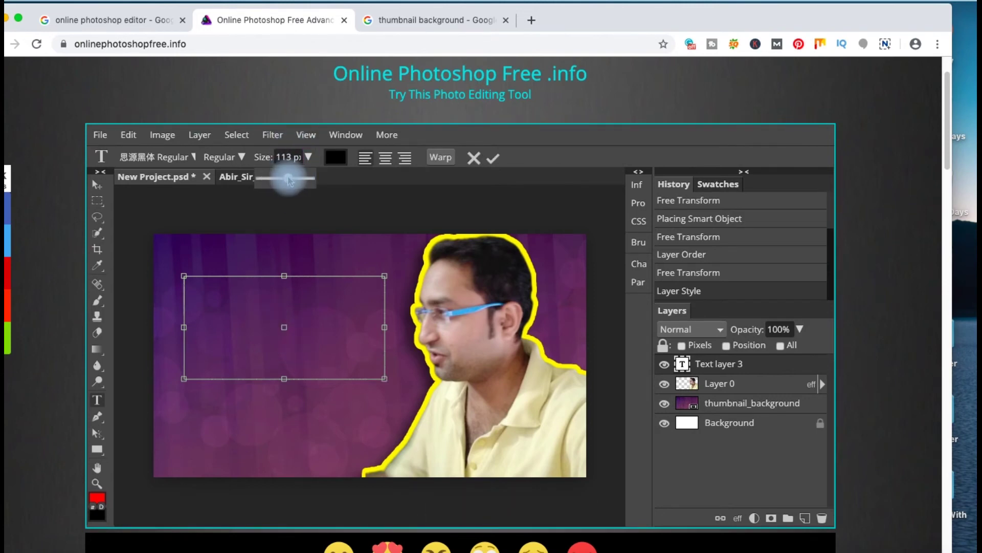
click(262, 309)
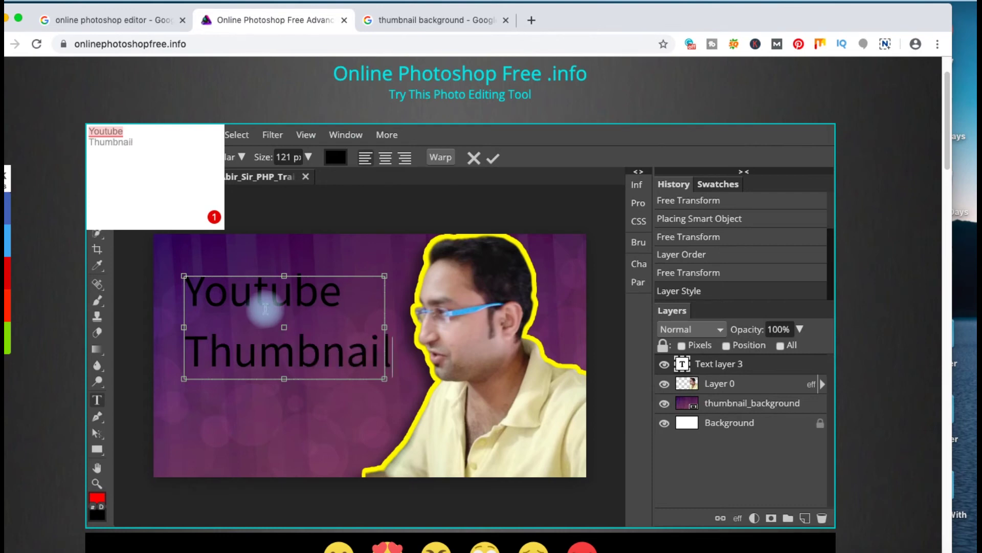
- Widen the Youtube Thumbnail text box and select all its text, closing the Ginger popup
drag(384, 378, 405, 404)
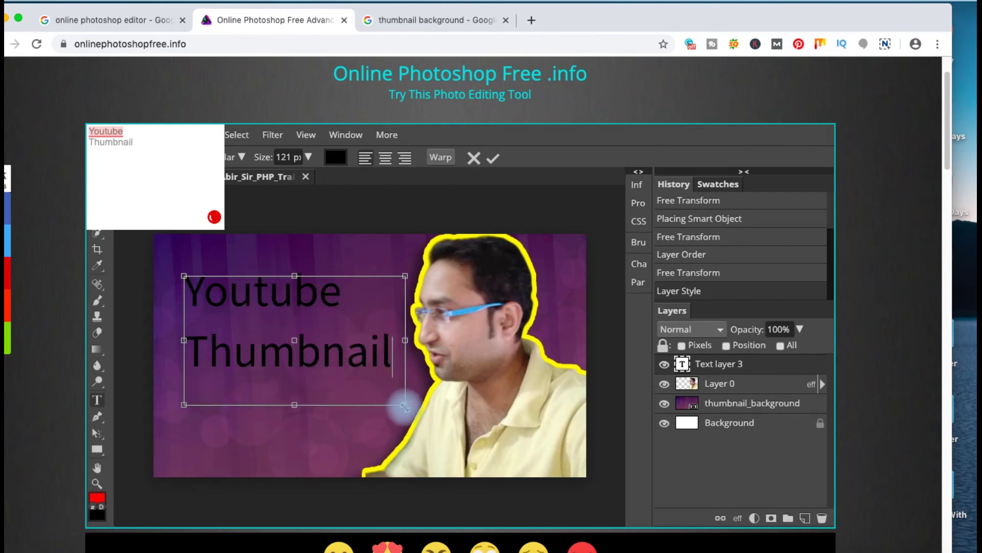
drag(392, 352, 187, 286)
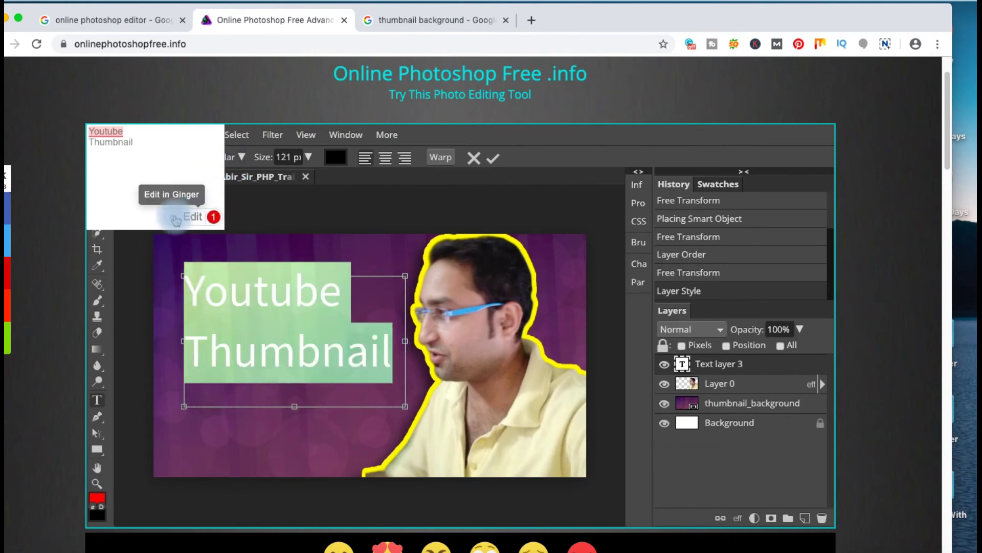
click(175, 221)
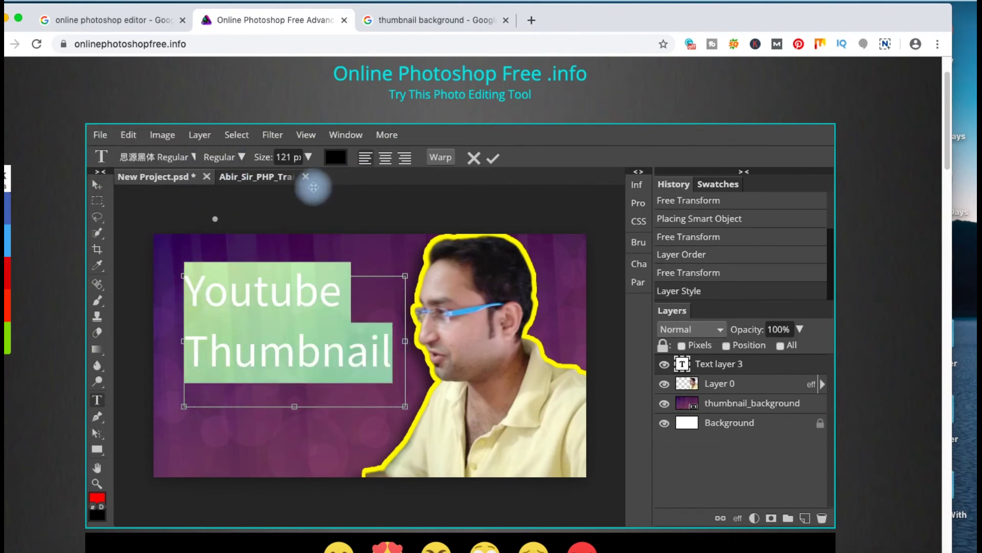
click(336, 161)
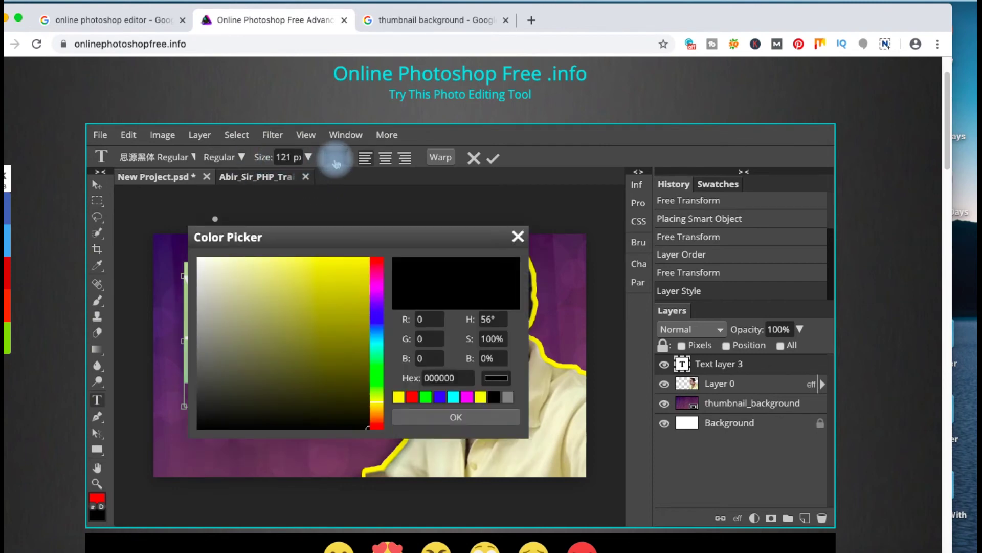
- Set the heading's text colour to green 50ed88 in the Color Picker
click(309, 278)
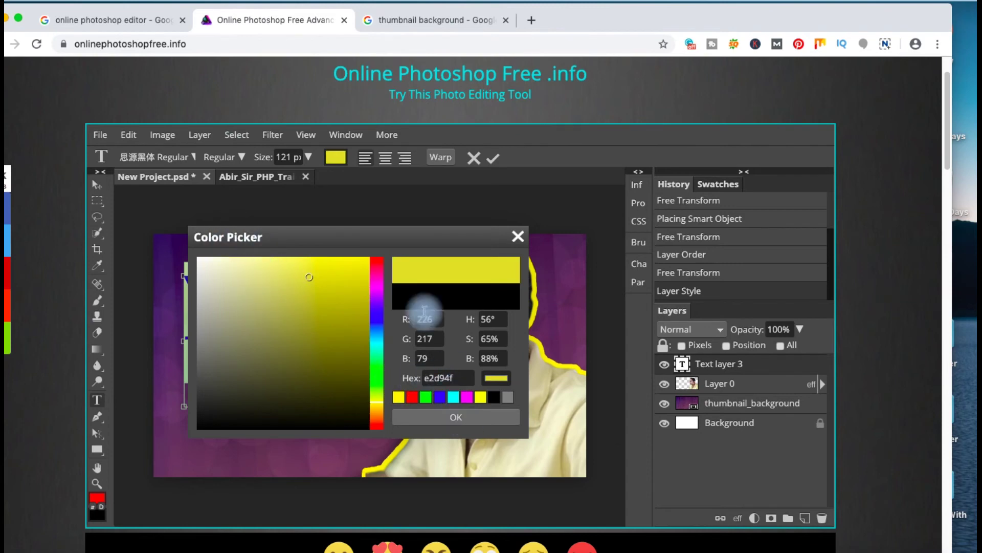
click(377, 361)
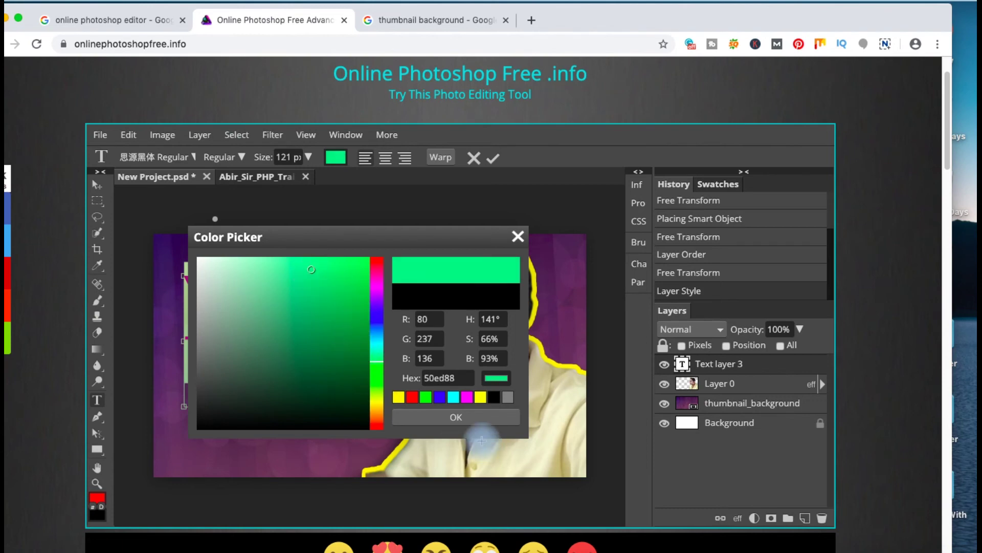
click(463, 417)
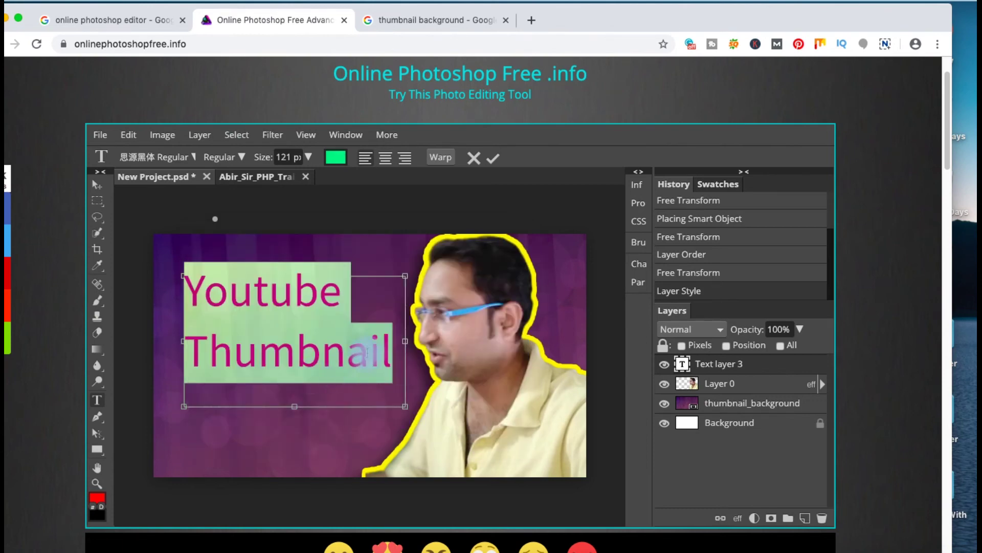
- Apply the DINCond-Black font family to the Youtube Thumbnail heading
click(242, 160)
click(280, 185)
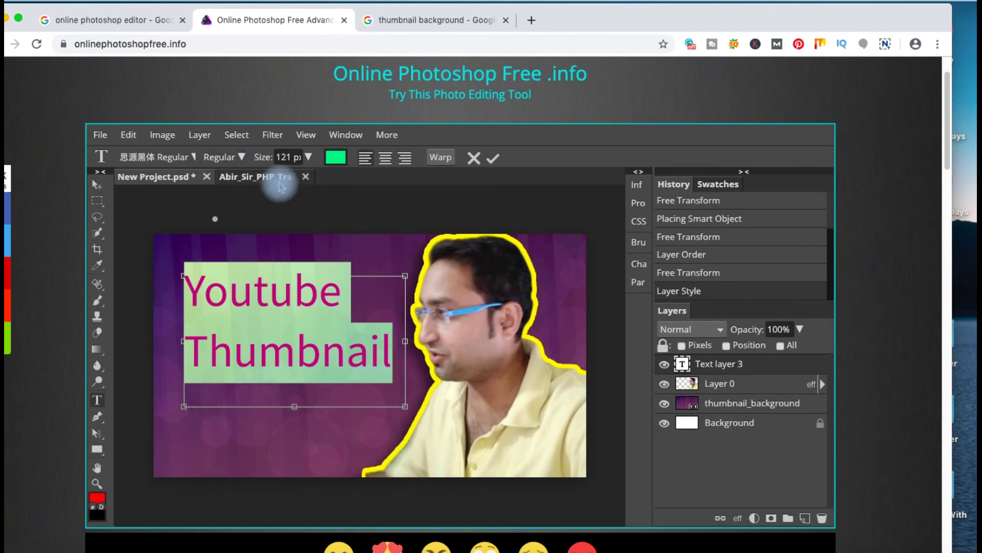
click(194, 158)
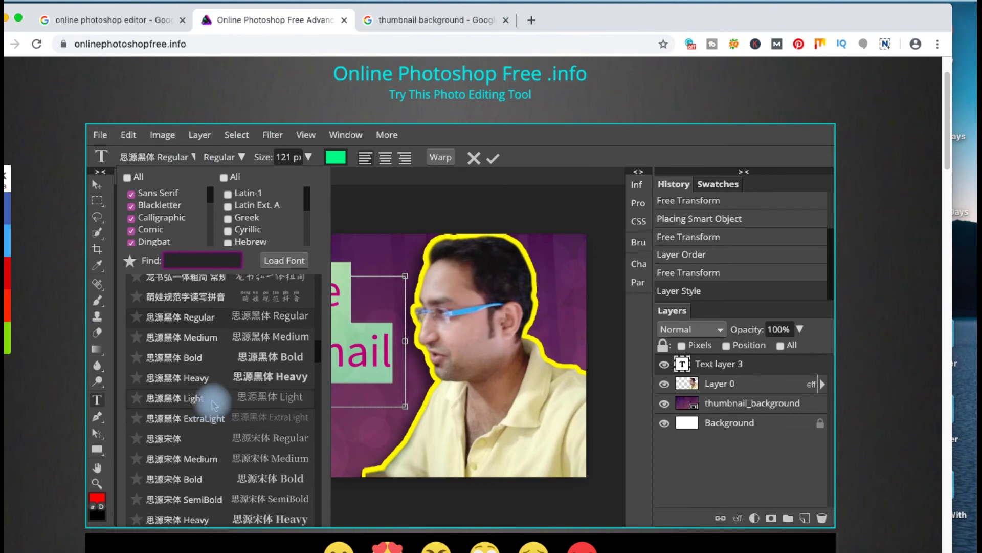
scroll(228, 369, down, 2)
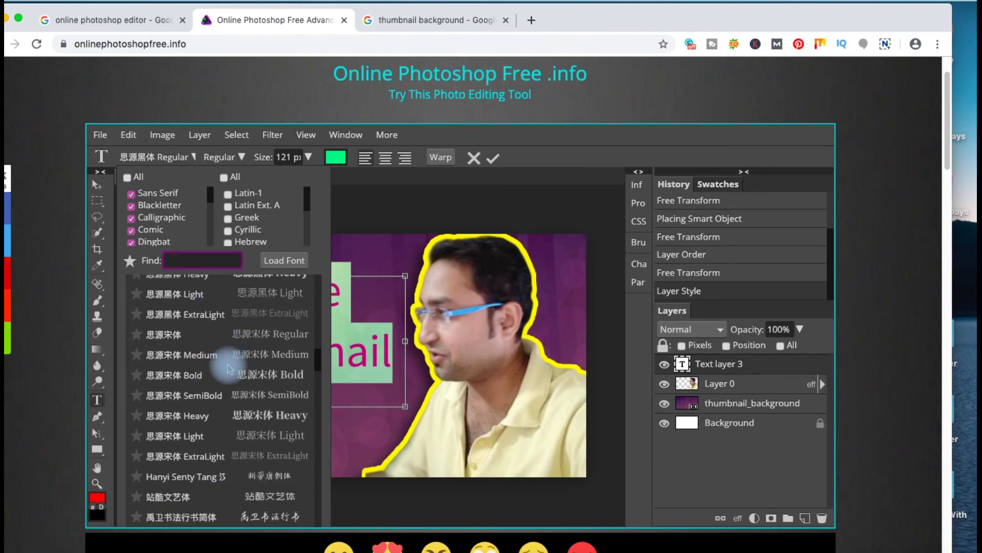
scroll(229, 368, down, 2)
scroll(229, 368, down, 3)
scroll(229, 368, down, 2)
scroll(229, 368, down, 2)
scroll(229, 368, down, 2)
scroll(229, 369, down, 2)
scroll(228, 369, down, 3)
scroll(228, 368, down, 2)
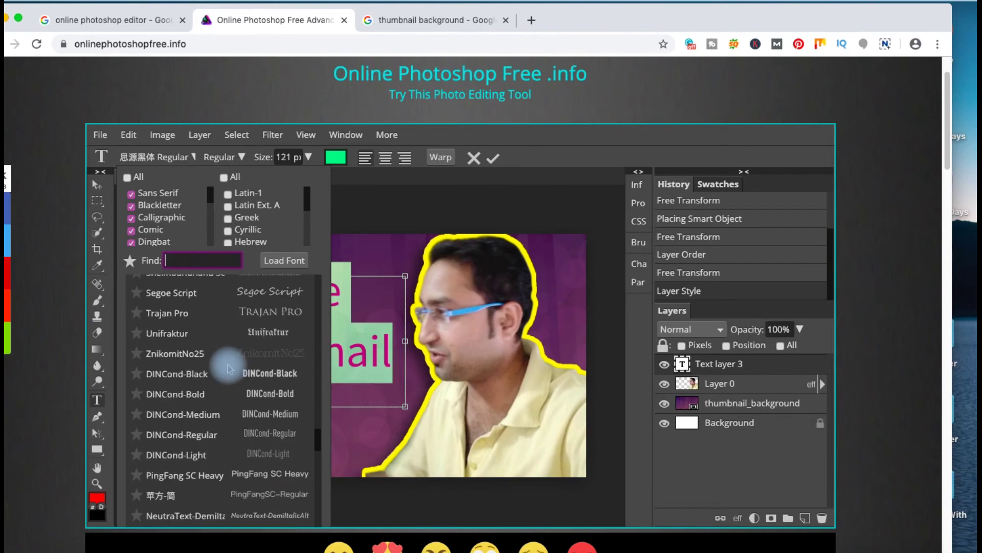
click(203, 378)
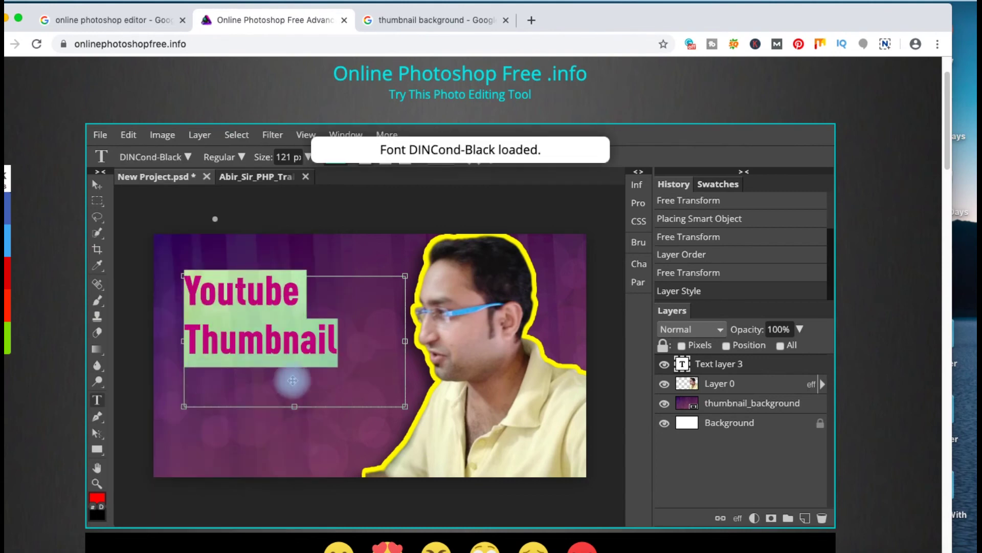
click(382, 393)
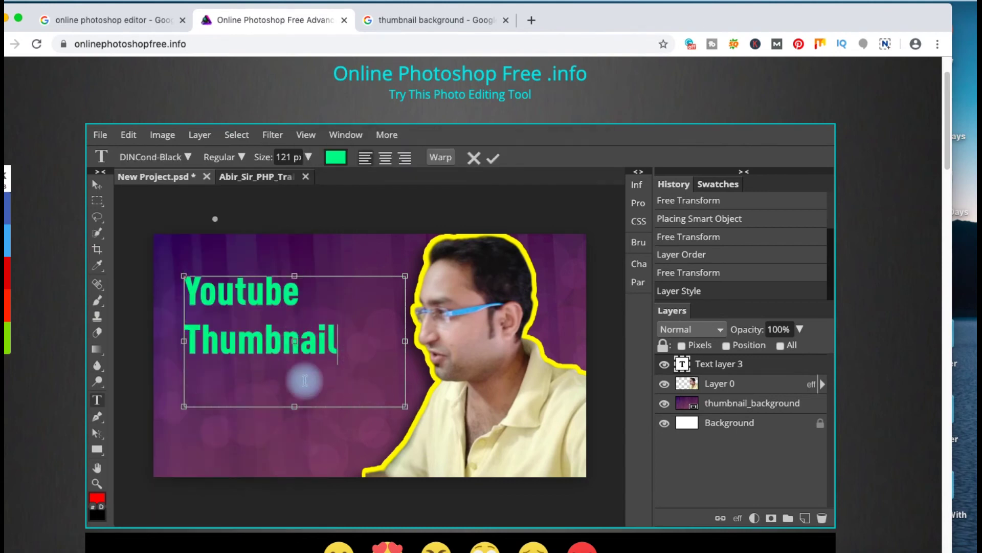
- Raise the heading to 162 px and commit it as the Youtube Thumbnail text layer
drag(329, 344, 276, 231)
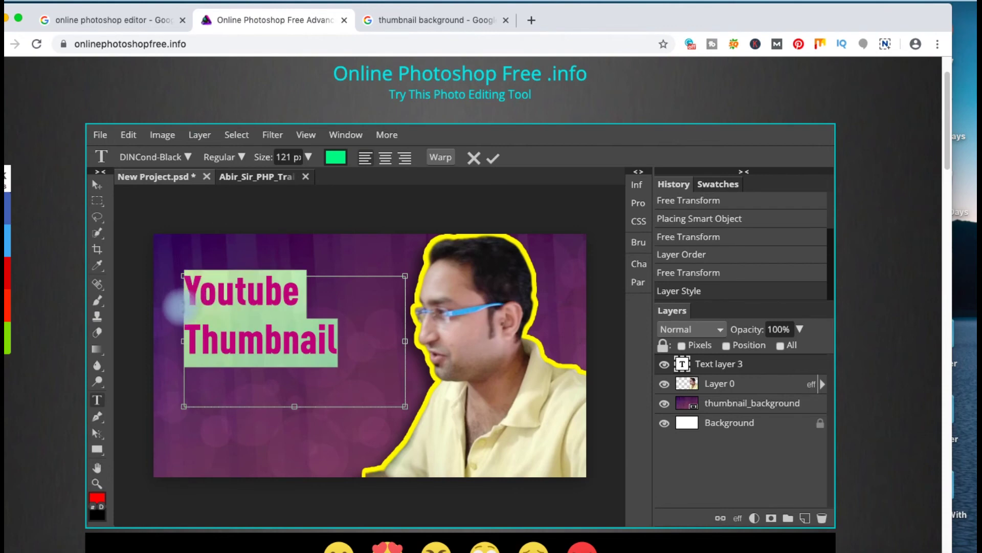
click(308, 158)
mouse_move(295, 179)
mouse_down()
mouse_move(285, 190)
mouse_move(294, 193)
mouse_up()
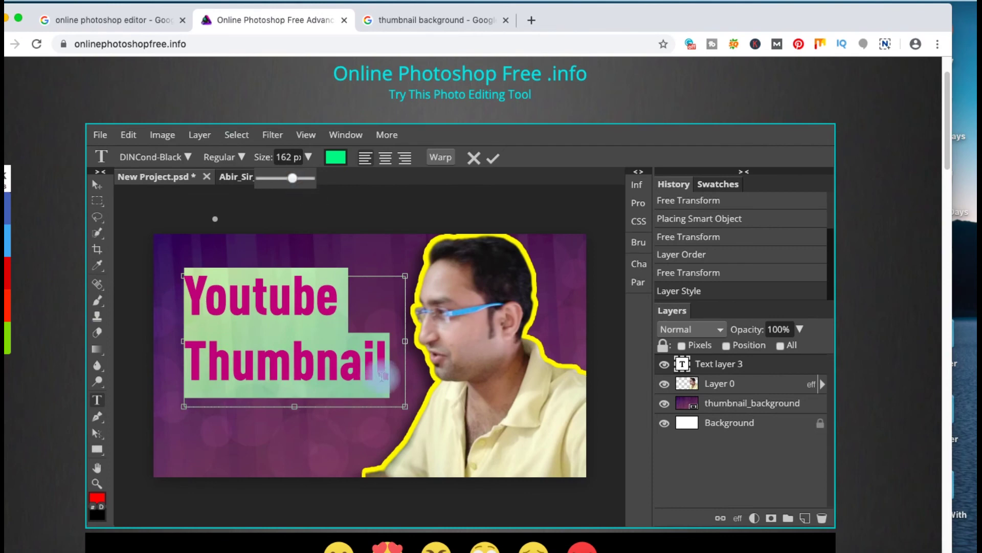
click(388, 358)
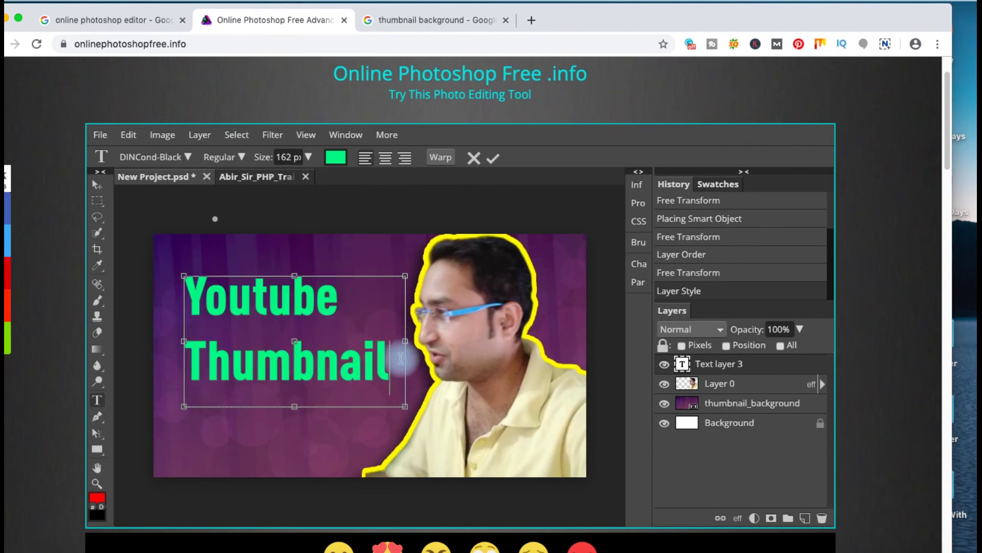
drag(388, 361, 186, 361)
click(340, 361)
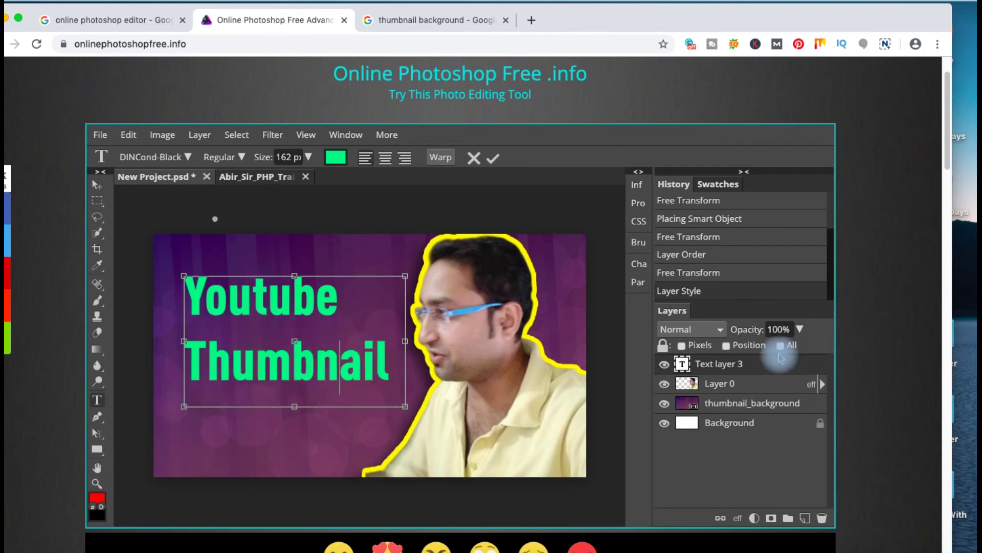
click(733, 368)
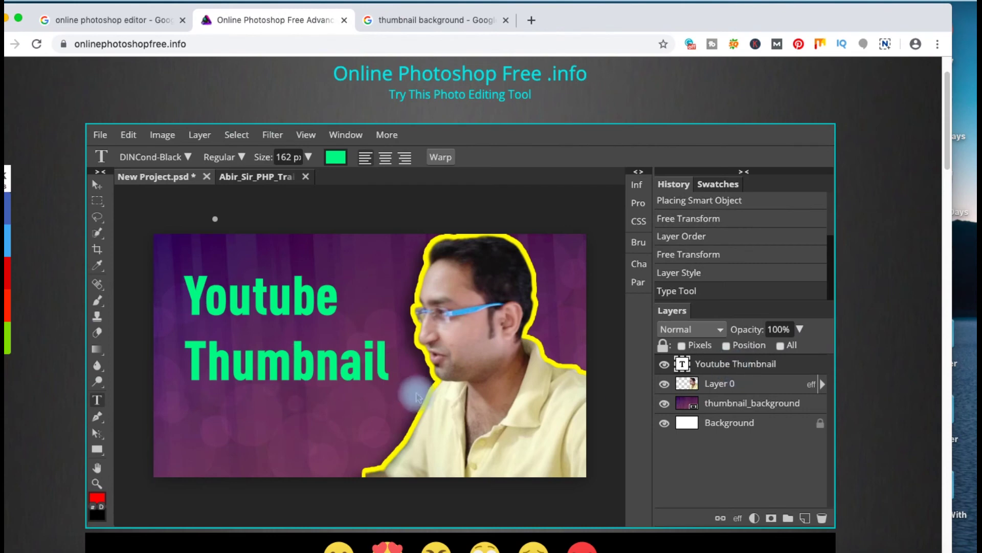
right_click(98, 449)
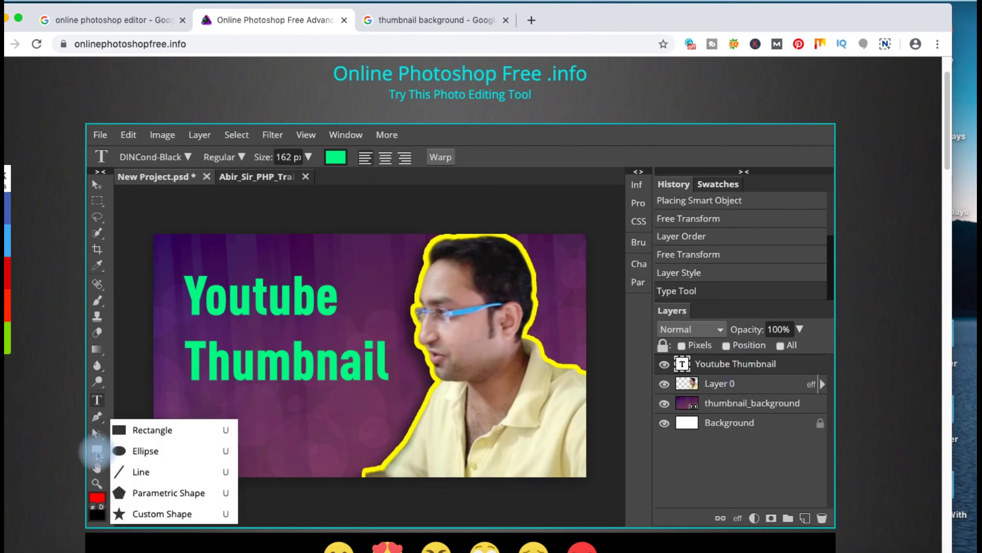
- Draw a yellow-filled rectangle framing the word Youtube
click(146, 431)
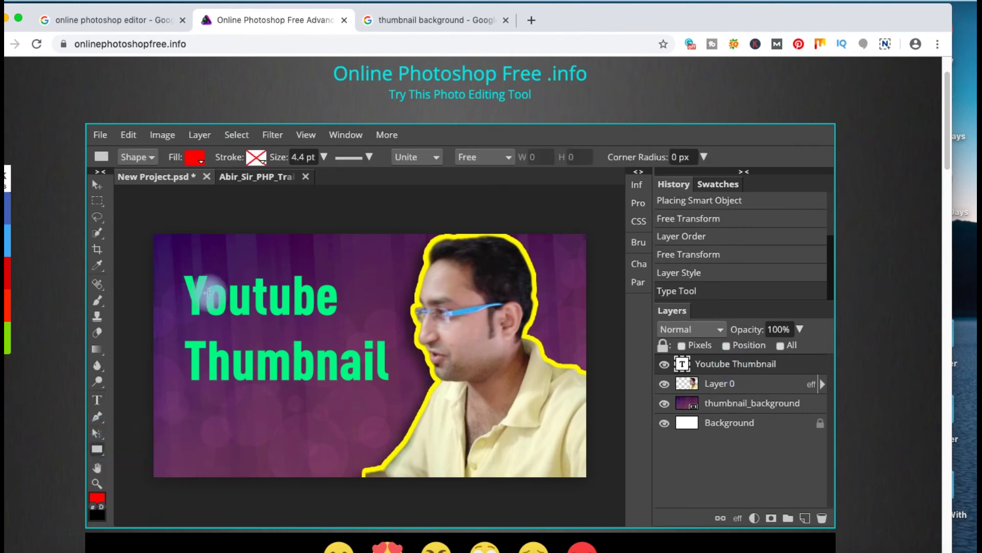
drag(172, 257, 354, 323)
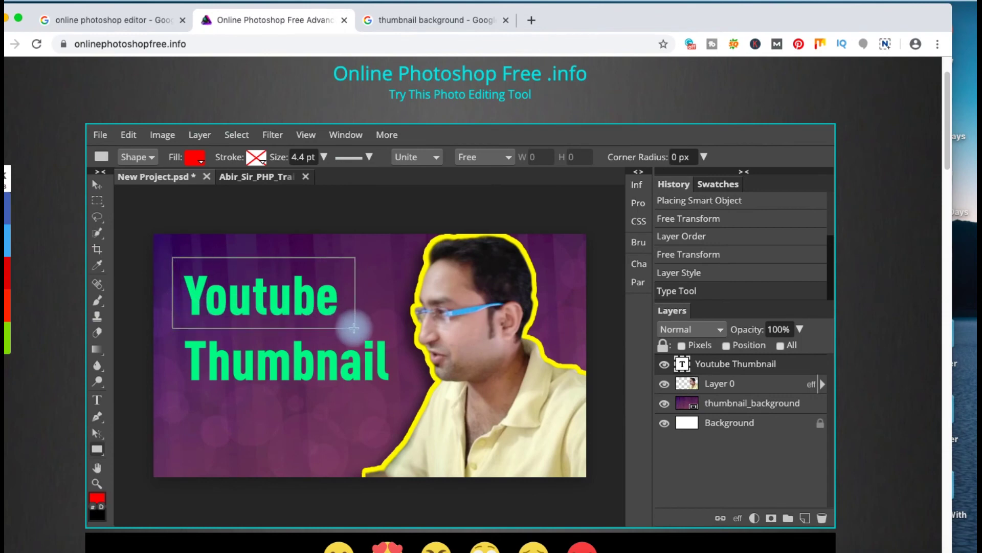
drag(354, 327, 354, 327)
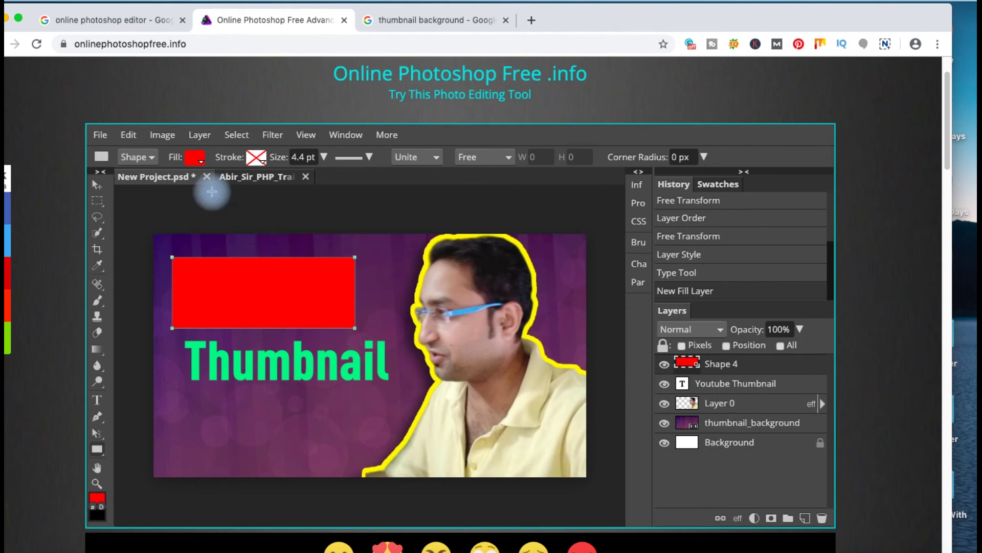
click(199, 164)
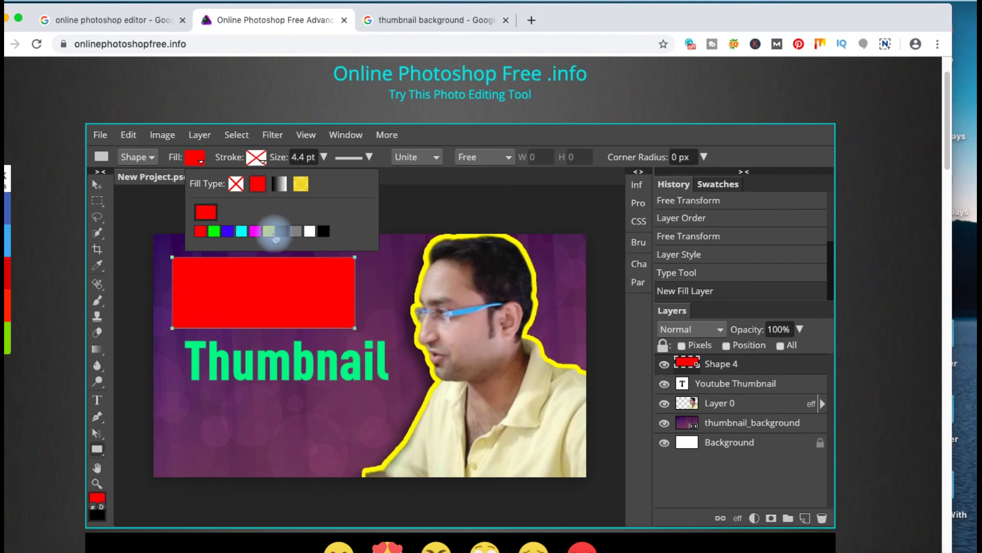
click(268, 231)
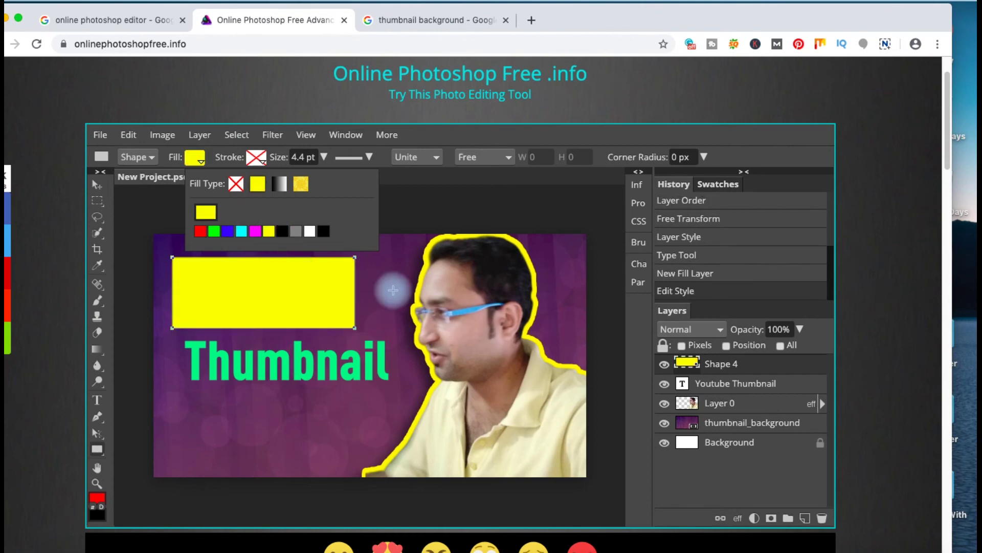
click(367, 290)
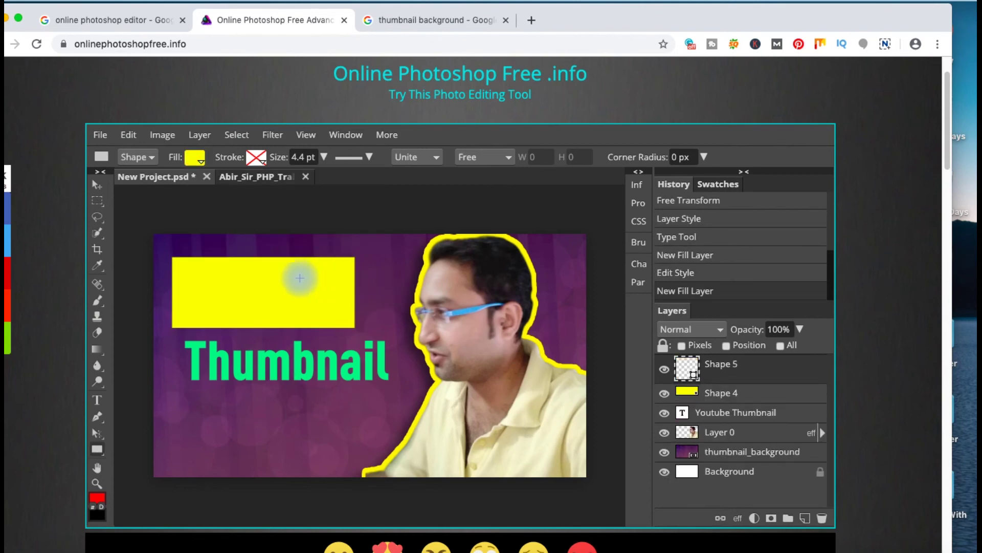
- Lower Shape 4's opacity to 27% and undo the stray empty shape layers
click(725, 398)
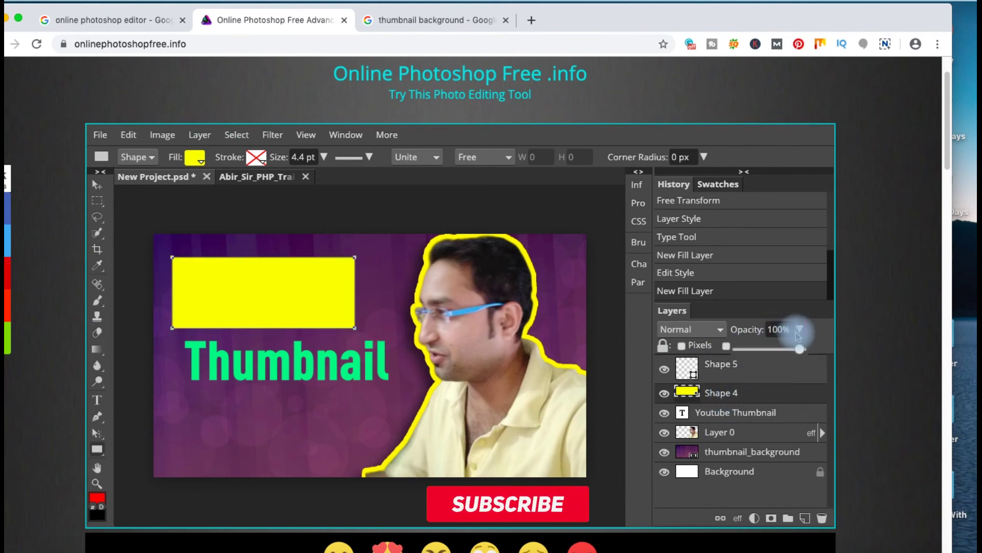
drag(799, 348, 757, 354)
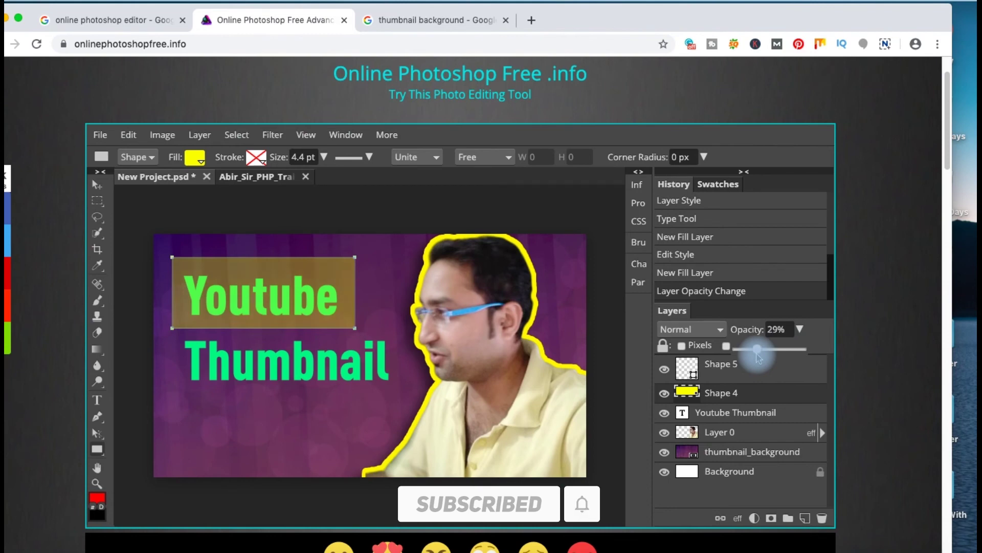
drag(758, 357, 755, 356)
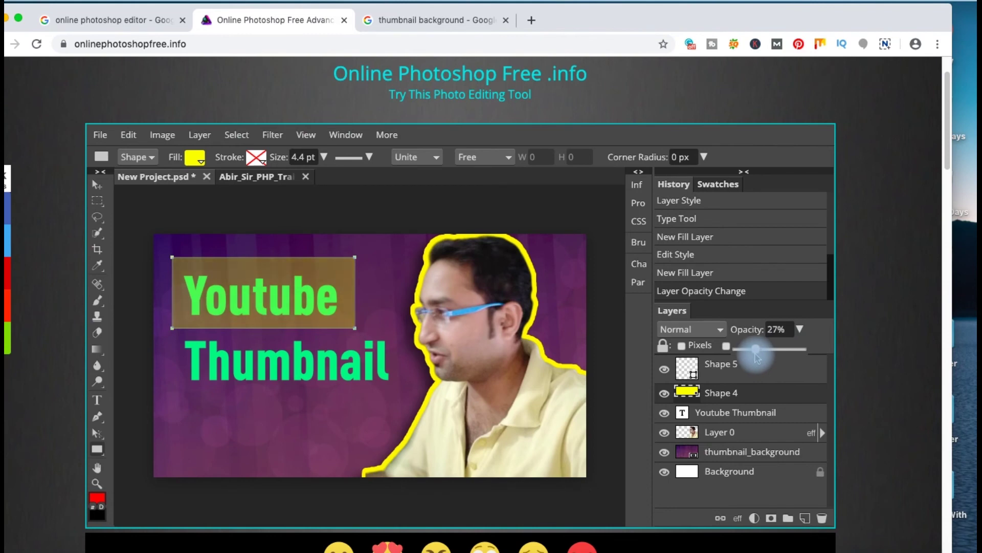
click(304, 356)
click(296, 417)
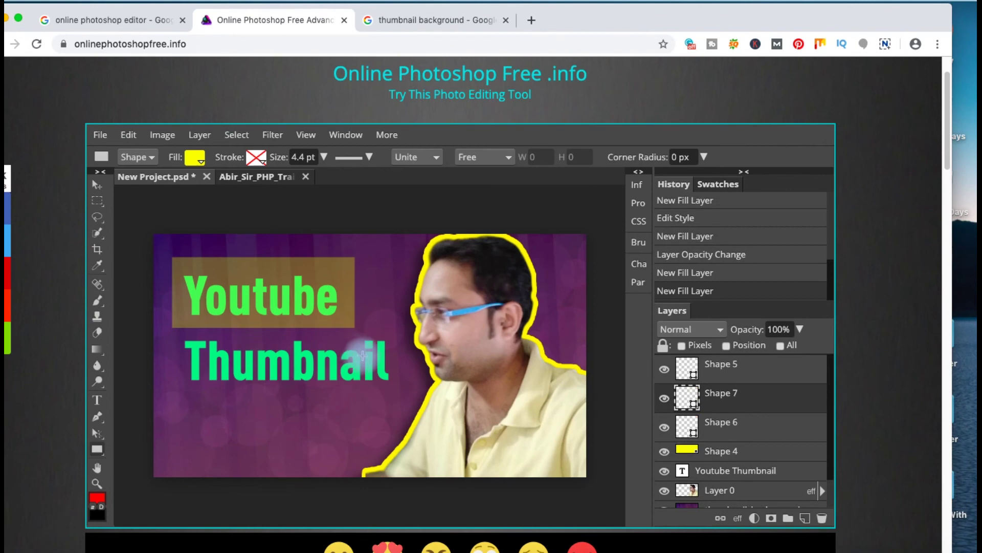
click(729, 404)
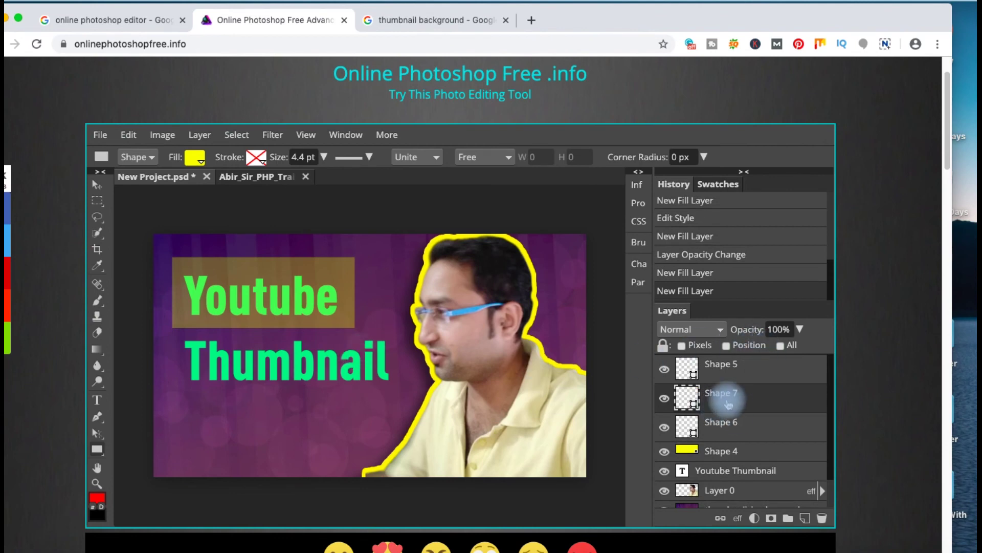
key(ctrl+z)
key(ctrl+z)
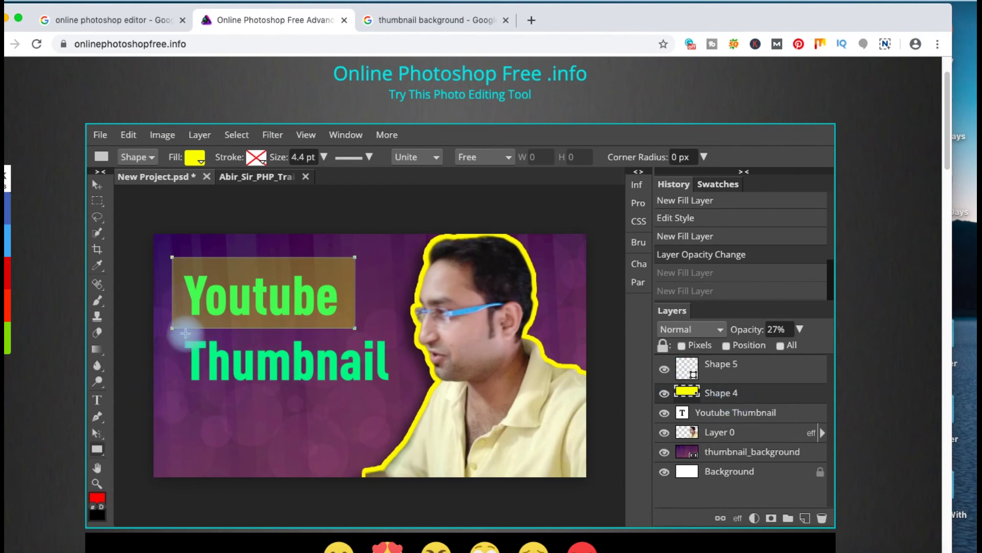
right_click(97, 450)
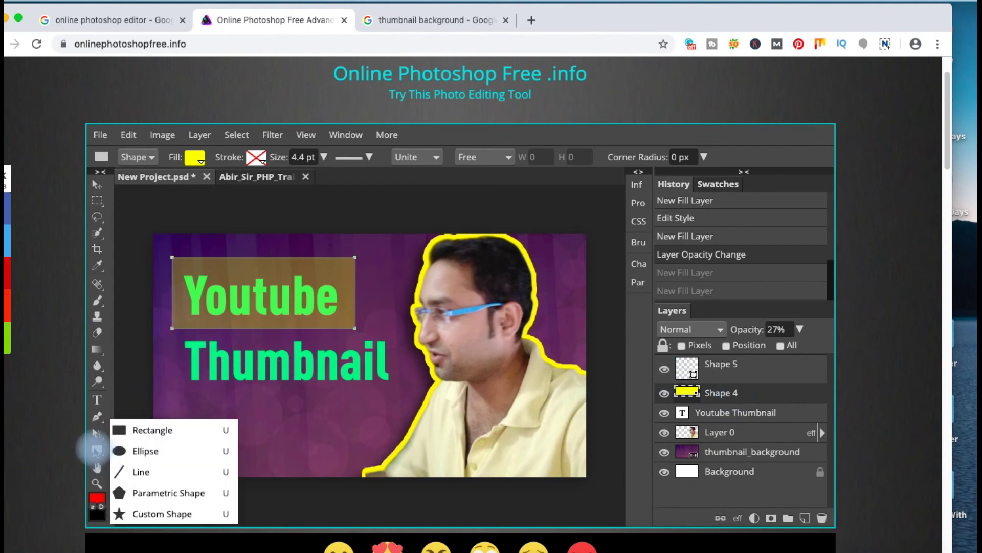
- Draw a yellow bar around 'Thumbnail' and set Shape 6 to about 31% opacity
click(136, 430)
drag(179, 338, 400, 393)
click(263, 372)
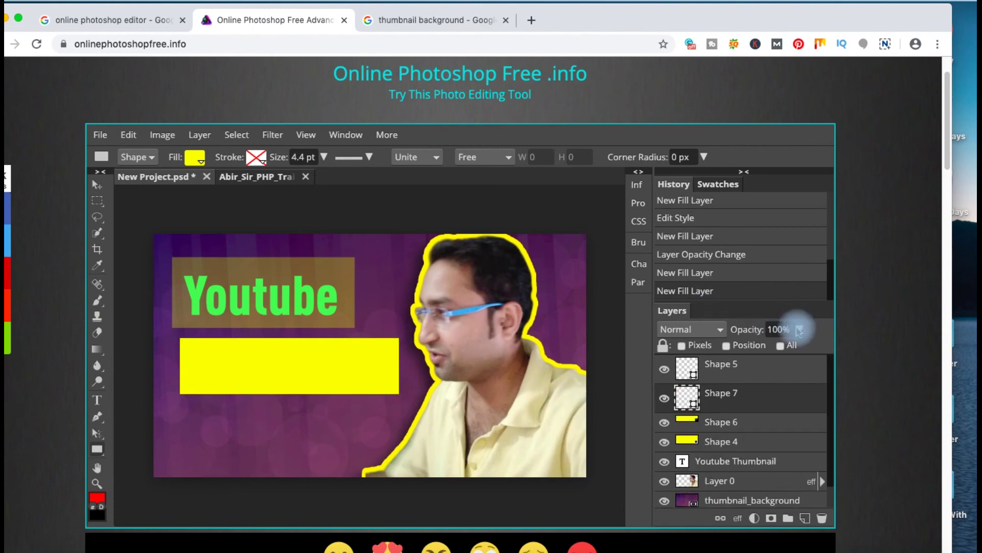
drag(799, 348, 759, 353)
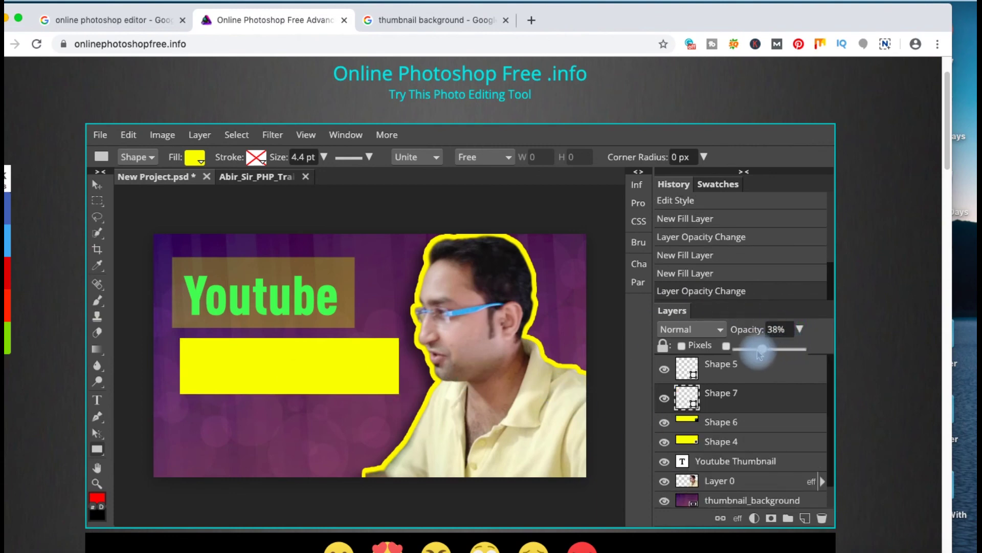
click(742, 432)
click(801, 331)
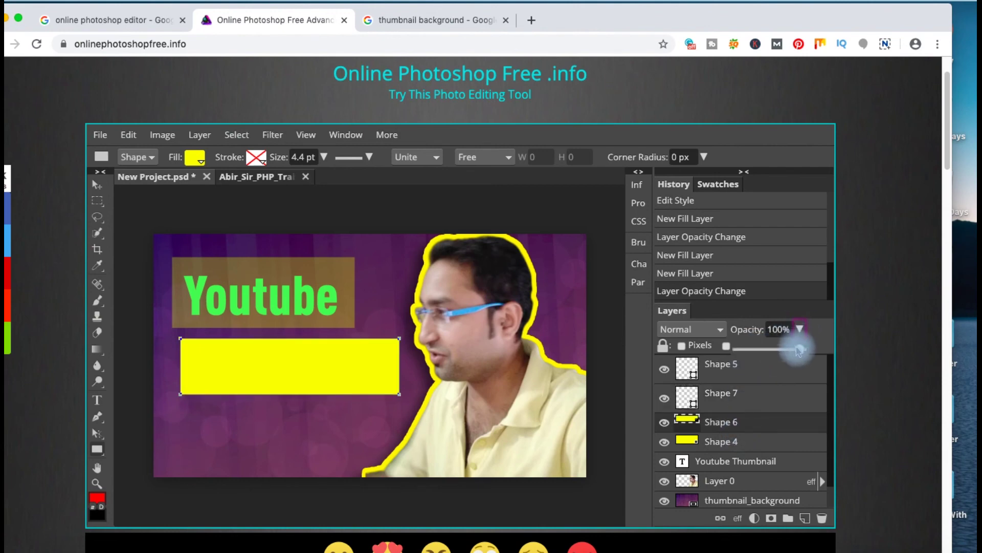
drag(804, 349, 762, 355)
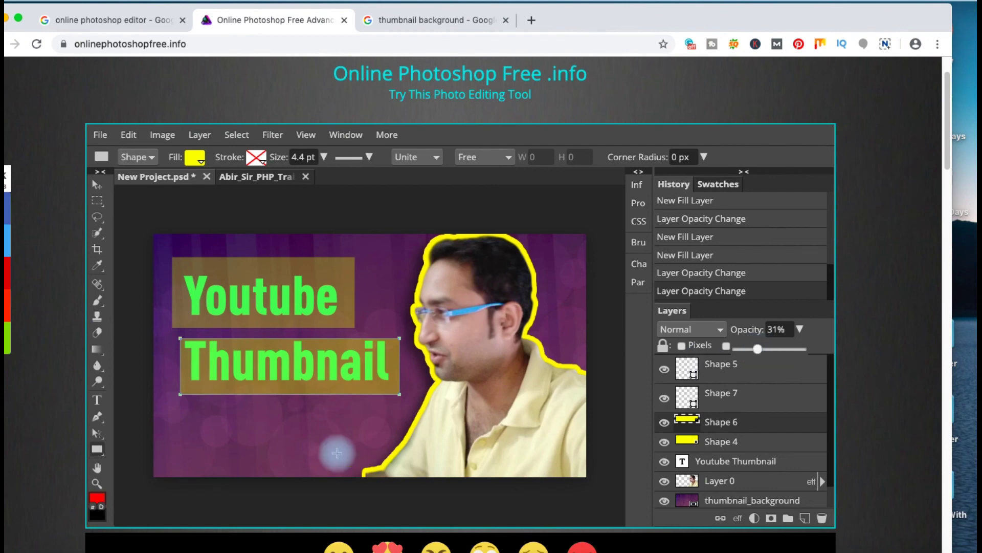
click(334, 351)
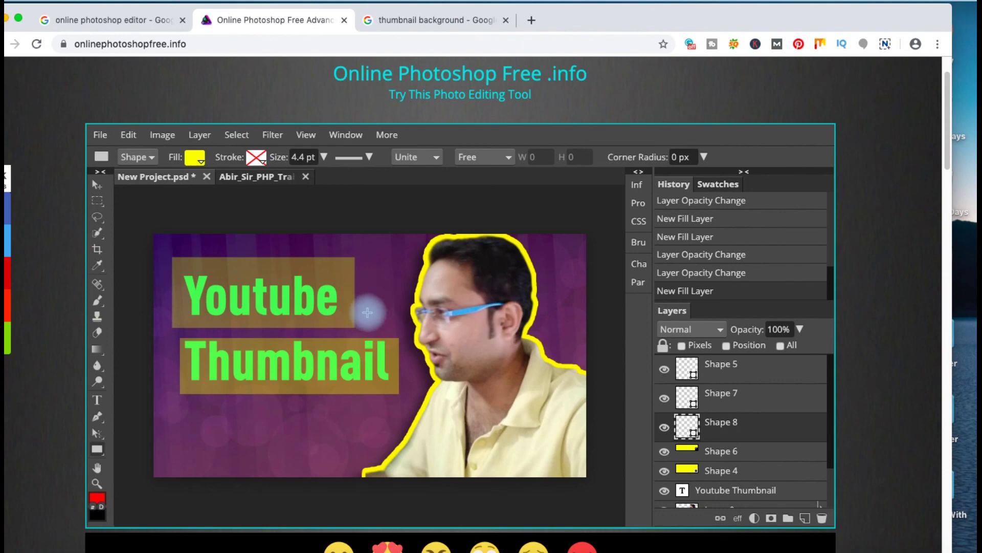
- Draw a large yellow rectangle over the photo's right side
click(98, 450)
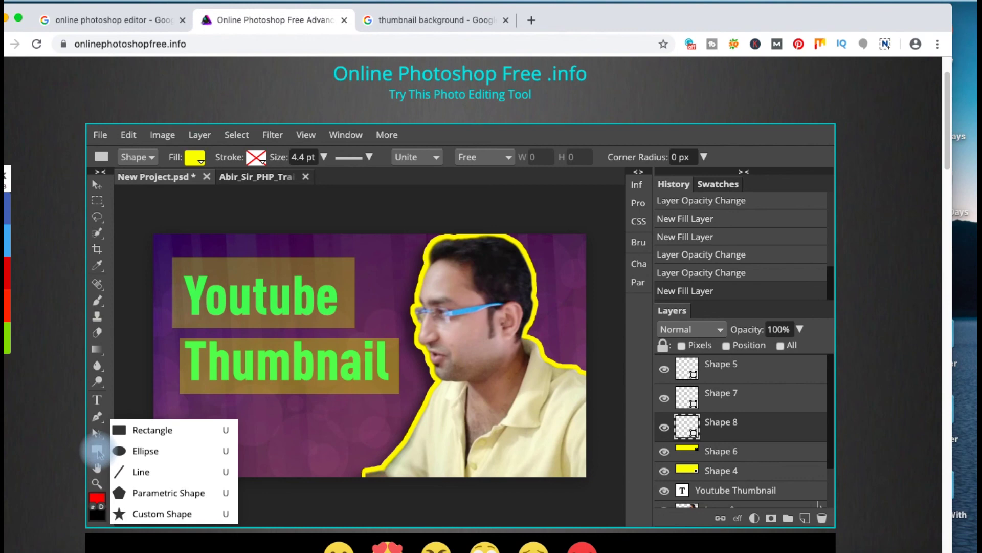
click(154, 430)
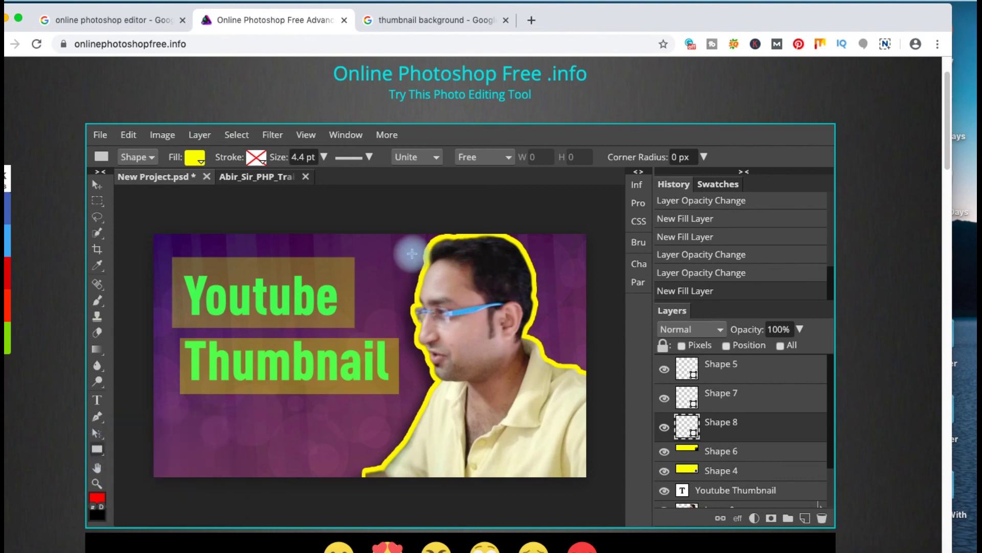
mouse_move(406, 237)
mouse_down()
mouse_move(539, 454)
mouse_move(566, 470)
mouse_up()
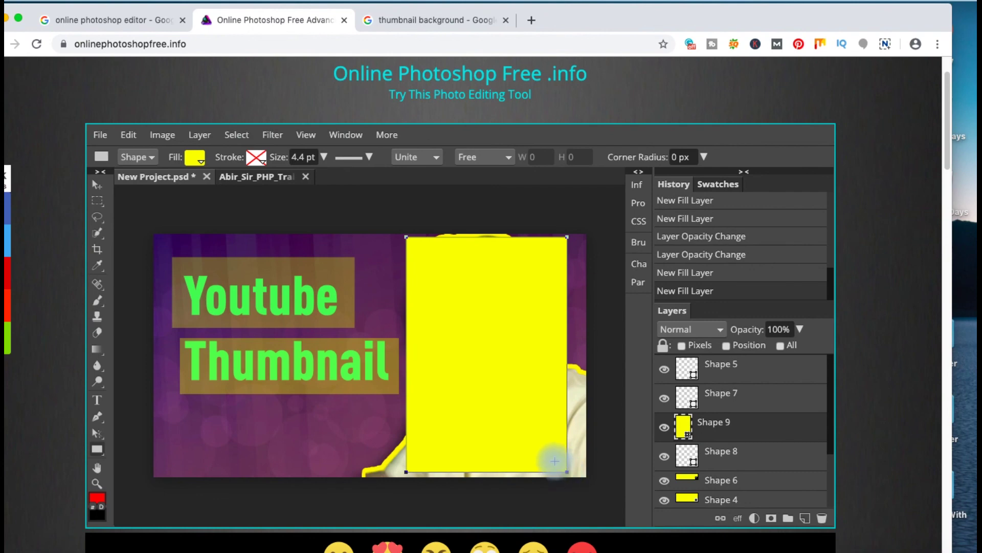
- Rotate Shape 9 to about 28.8° and stretch it diagonally past the canvas edge
key(ctrl+t)
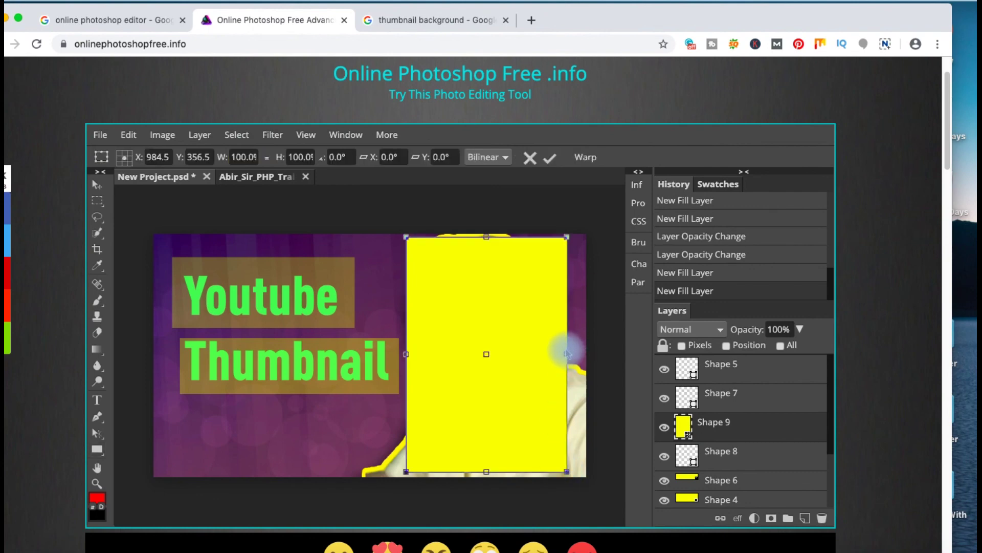
drag(567, 353, 577, 397)
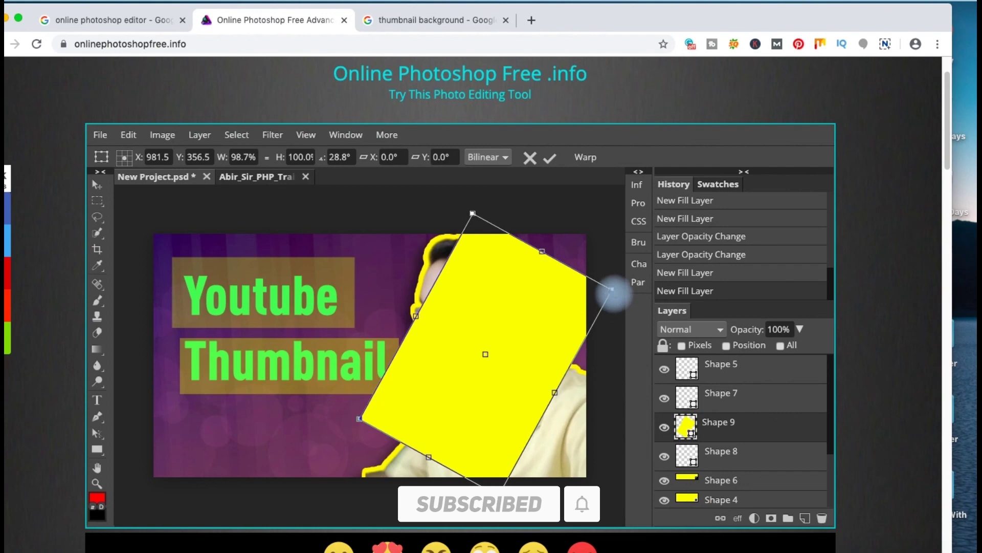
drag(617, 260, 623, 235)
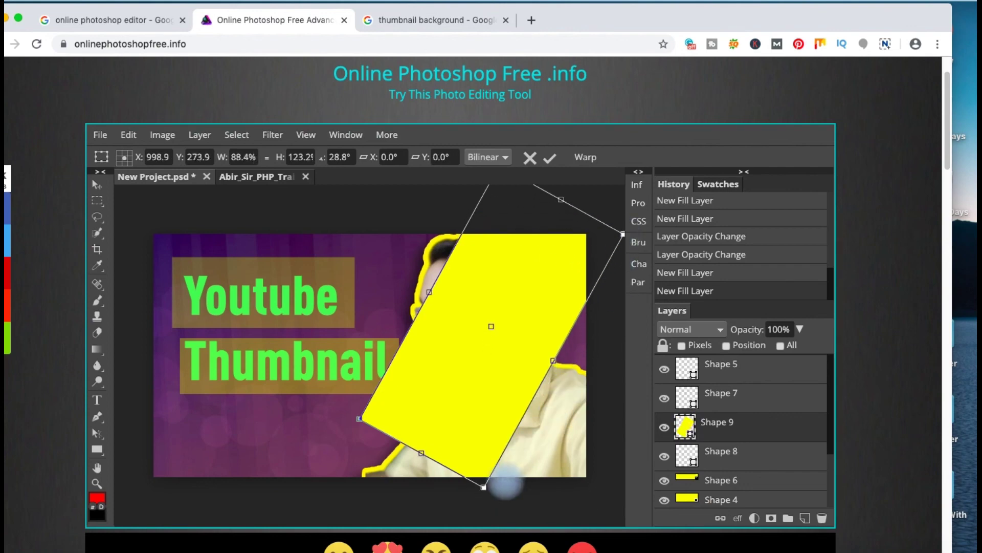
drag(485, 488, 520, 509)
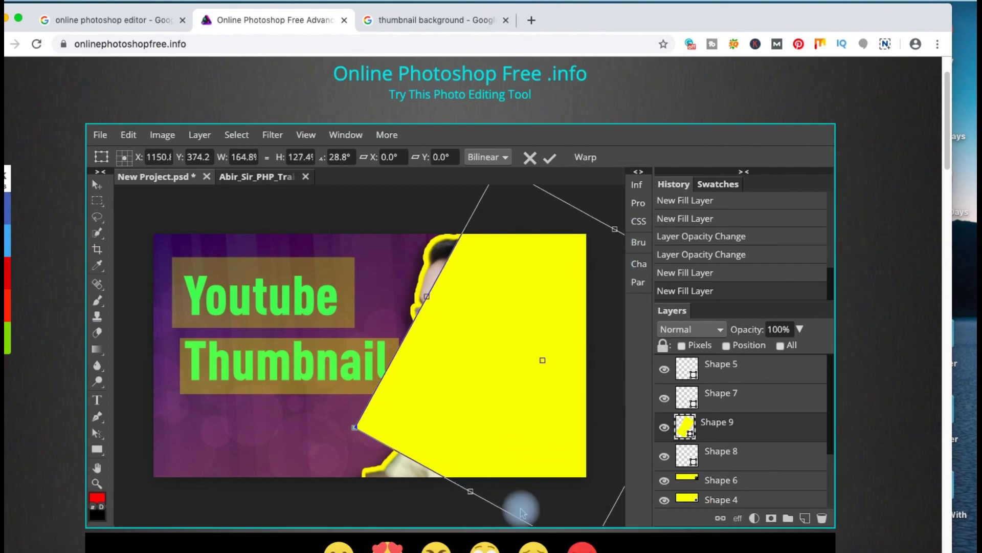
drag(356, 426, 291, 490)
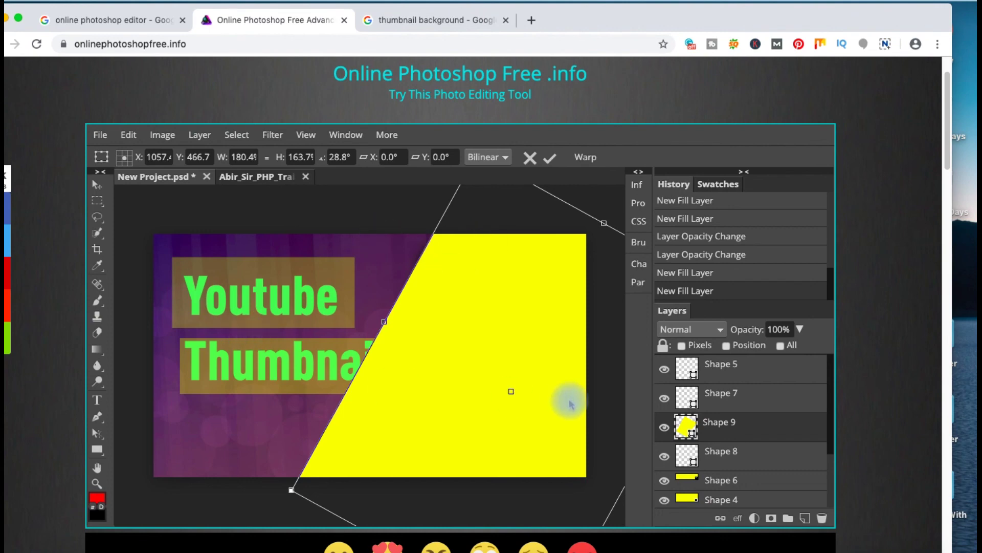
click(723, 433)
click(201, 159)
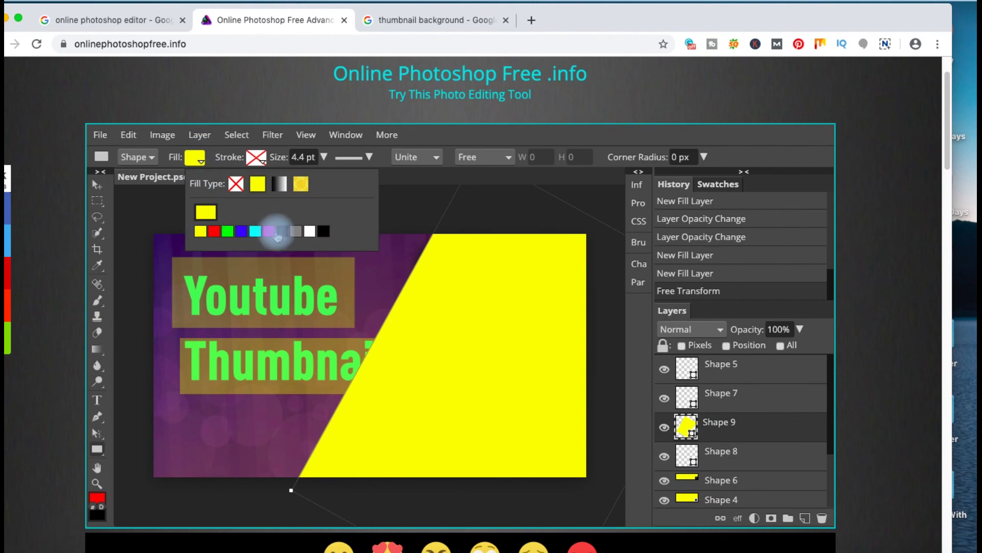
- Make the diagonal Shape 9 green with 18% opacity
click(227, 231)
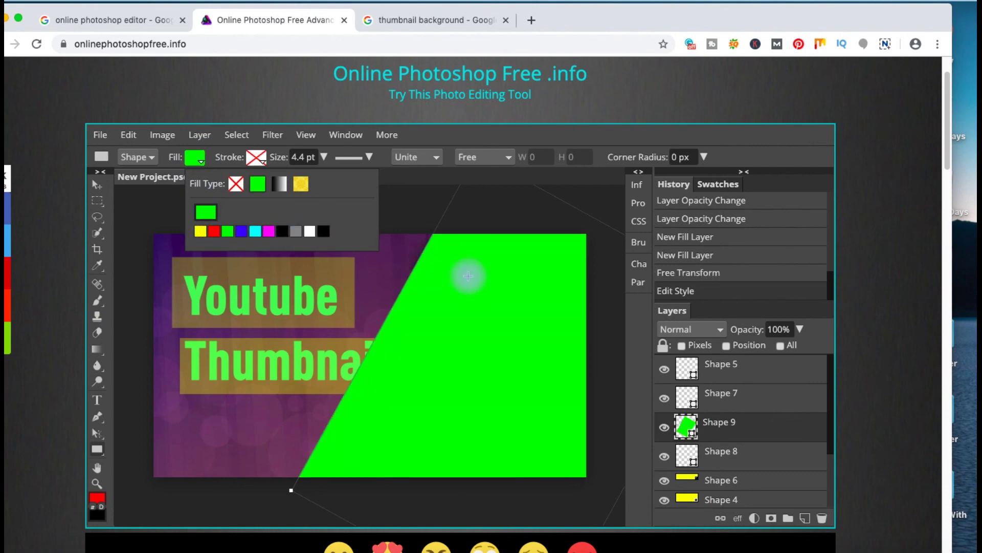
click(800, 330)
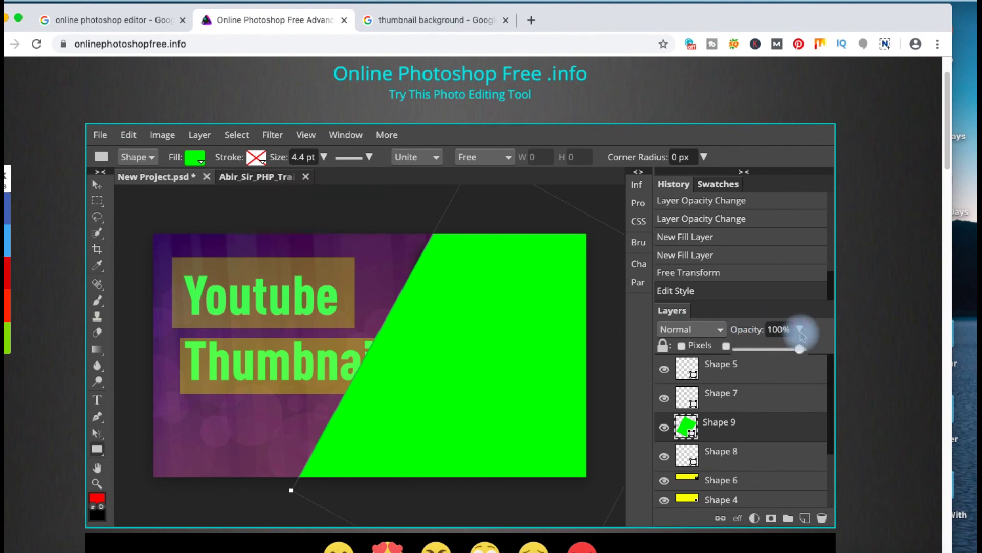
drag(800, 349, 756, 352)
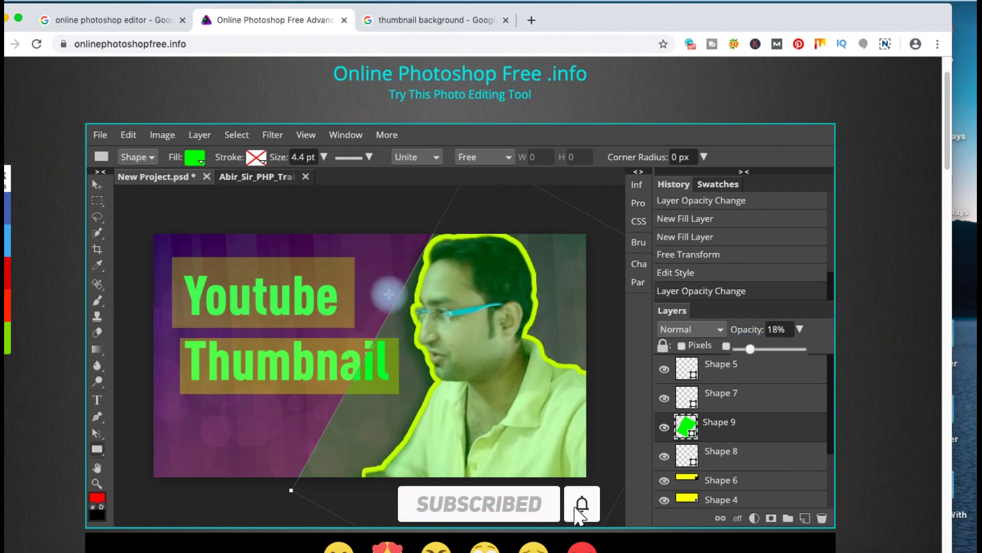
click(309, 393)
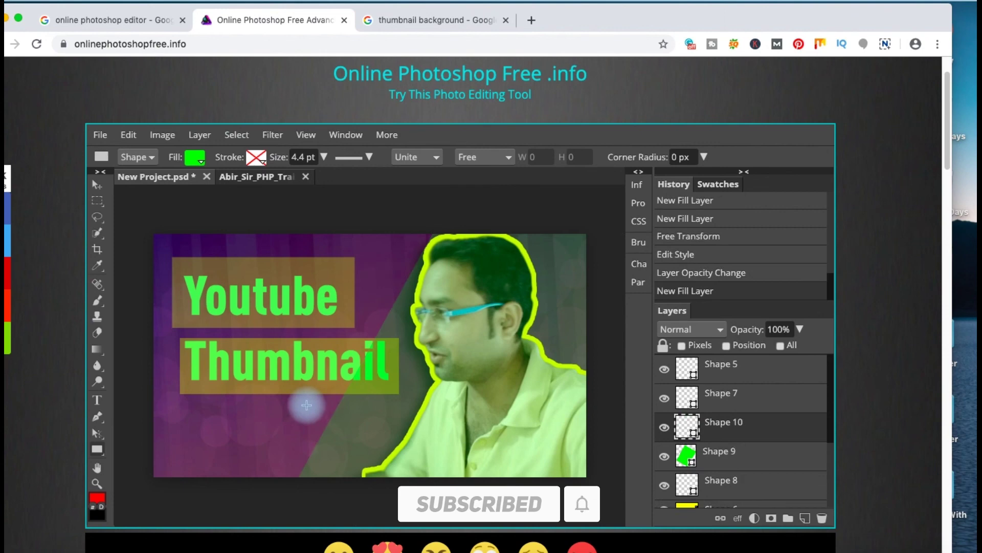